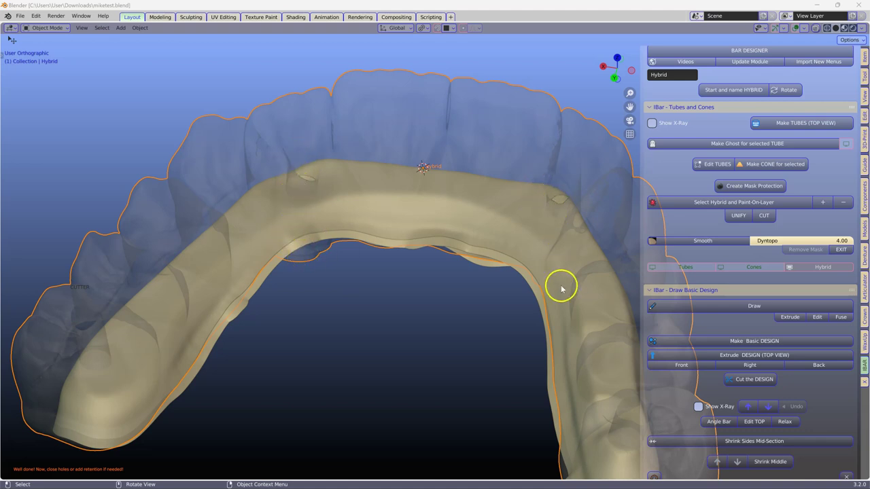
- Delete the colour from the Hybrid model and hide the CUTTER object inside it
middle_drag(561, 287, 555, 242)
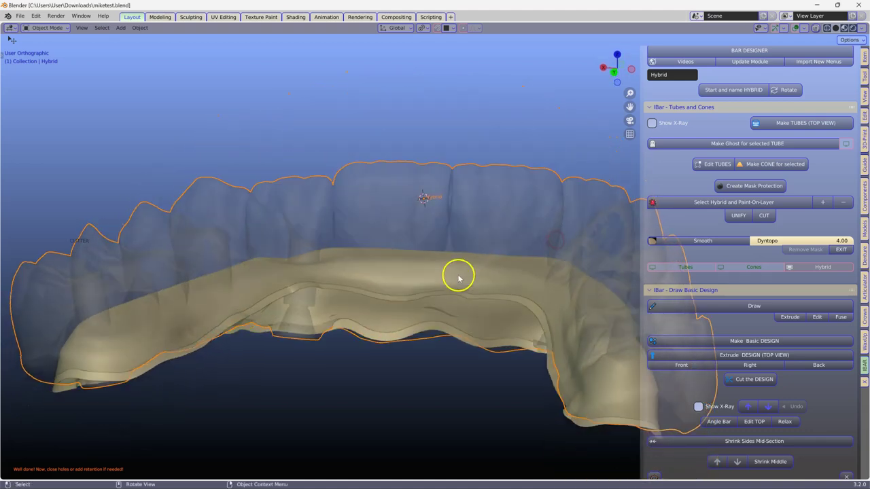
middle_drag(458, 275, 453, 297)
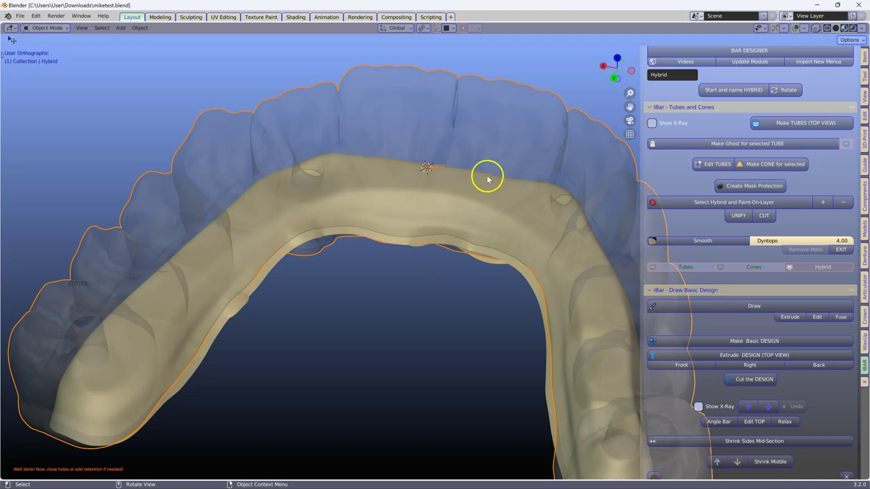
click(498, 119)
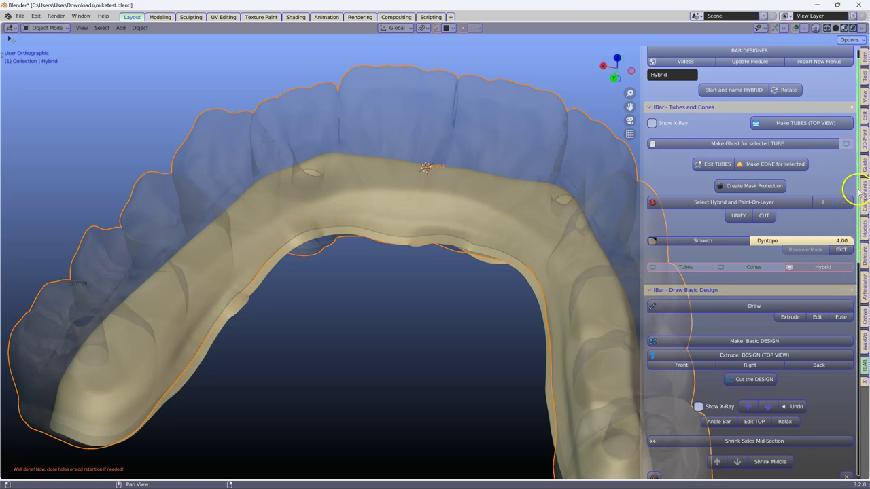
click(864, 228)
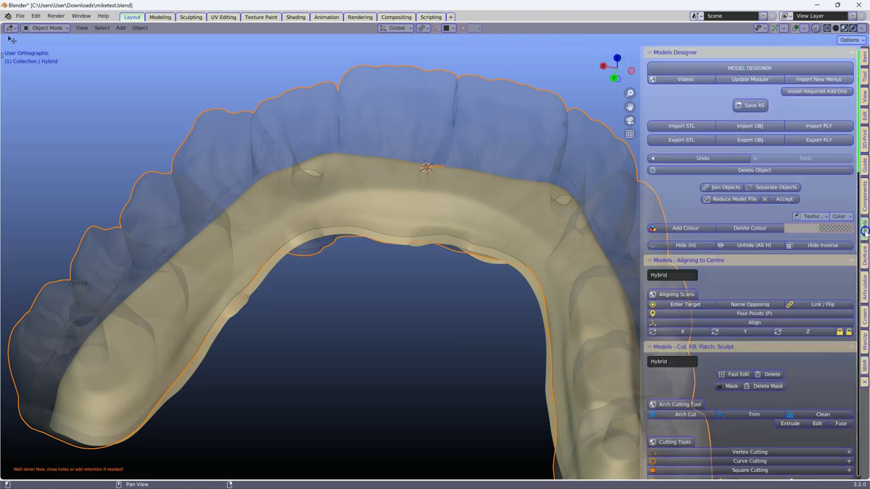
click(751, 229)
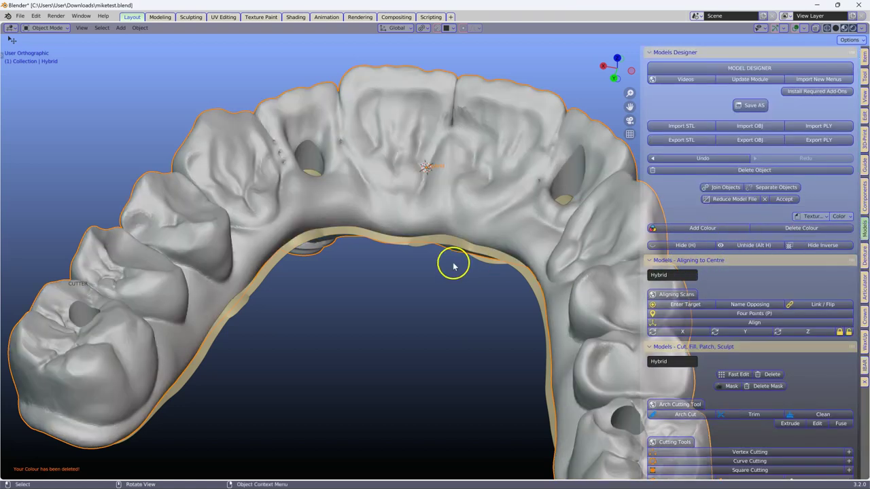
click(465, 250)
key(h)
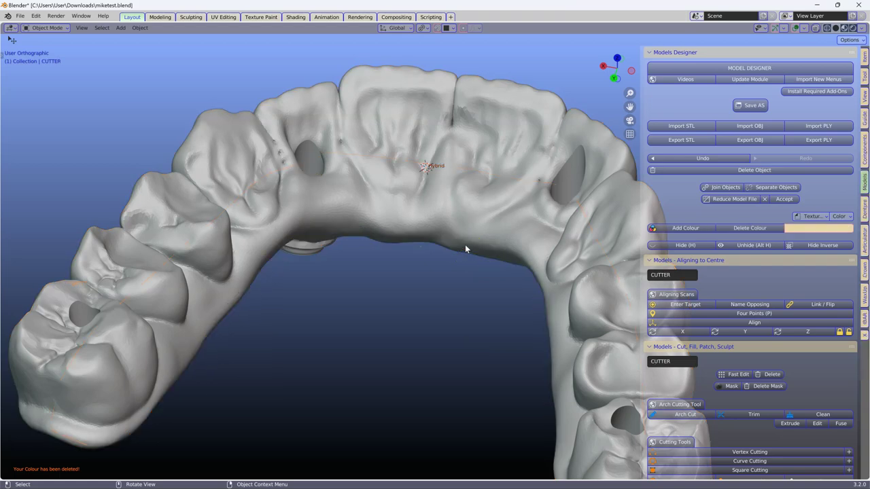
- Open the Hybrid in Edit Mode and examine the mesh inside and around the front tooth's screw hole
click(521, 211)
scroll(476, 220, up, 8)
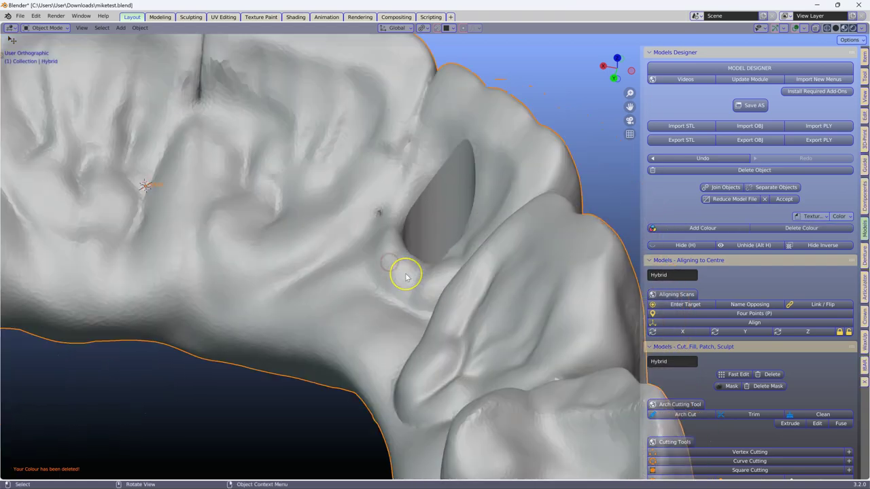
key(Tab)
scroll(411, 265, up, 6)
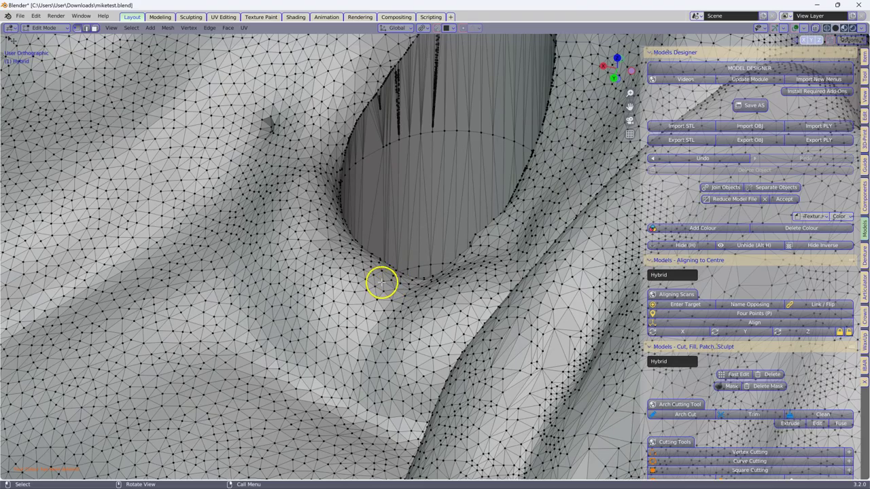
scroll(316, 326, up, 8)
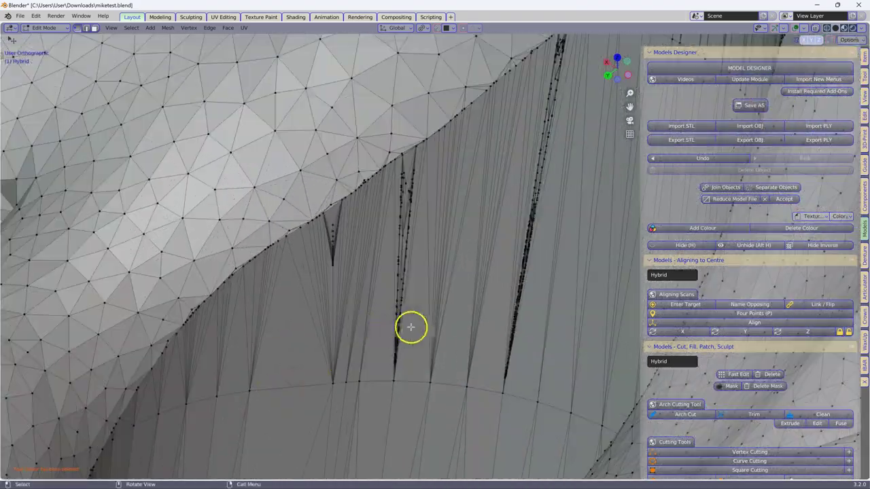
scroll(309, 332, down, 3)
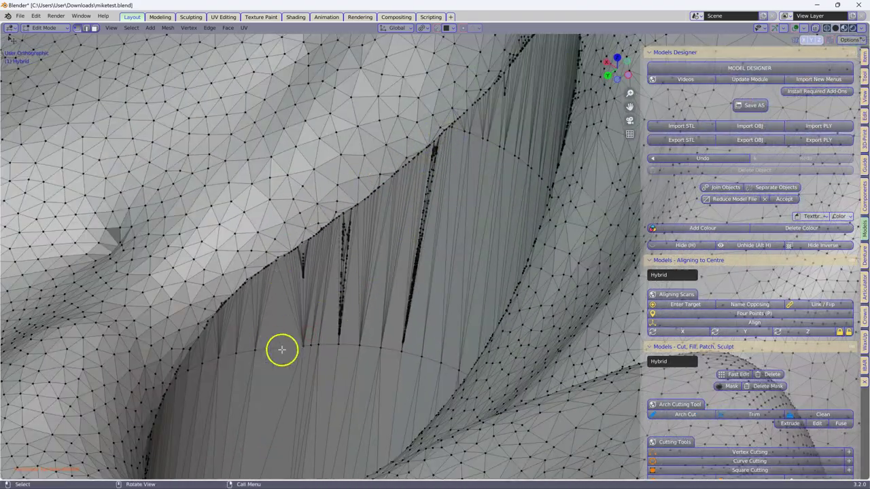
scroll(431, 330, down, 3)
middle_drag(431, 330, 181, 349)
scroll(367, 252, up, 5)
middle_drag(363, 250, 422, 283)
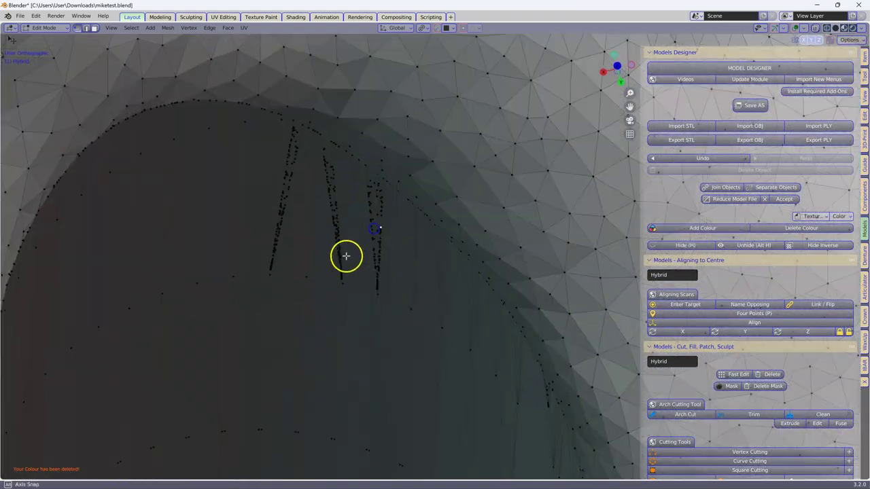
scroll(214, 244, down, 3)
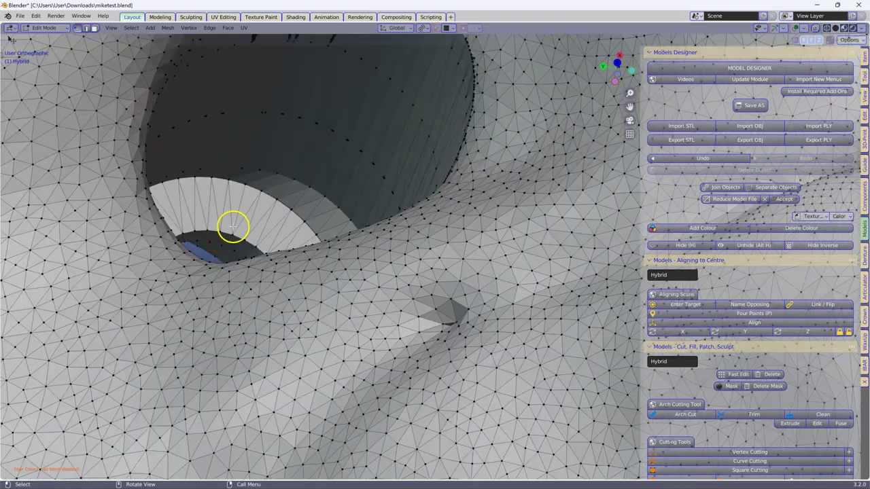
middle_drag(233, 227, 216, 280)
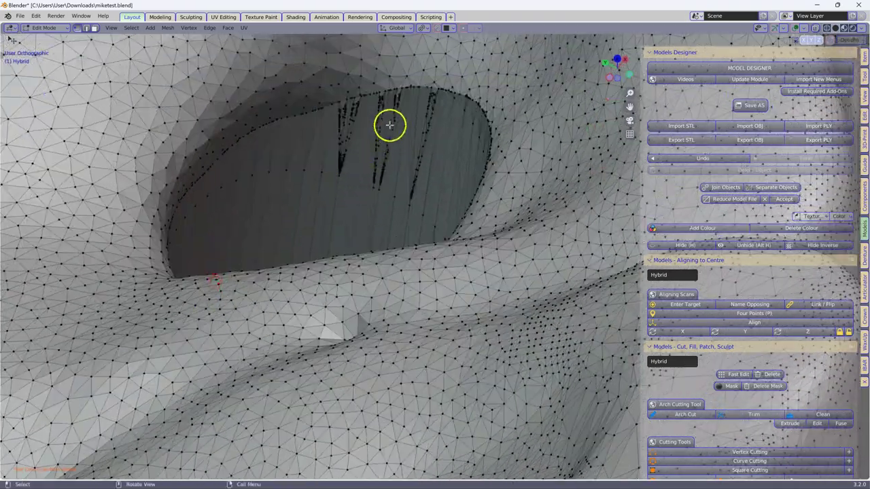
middle_drag(390, 123, 448, 222)
- Draw a freehand annotation loop around the screw hole on the rear molar
scroll(353, 311, down, 4)
shift+middle_drag(354, 311, 510, 128)
scroll(337, 294, down, 4)
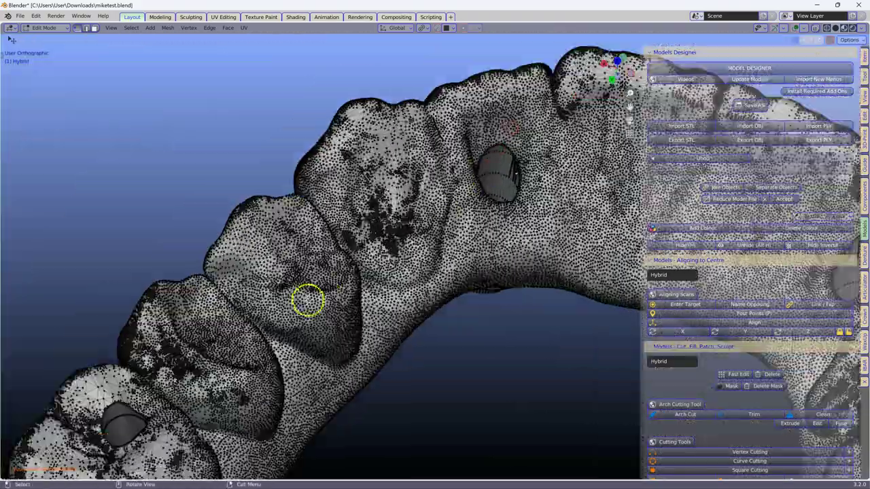
middle_drag(279, 314, 382, 179)
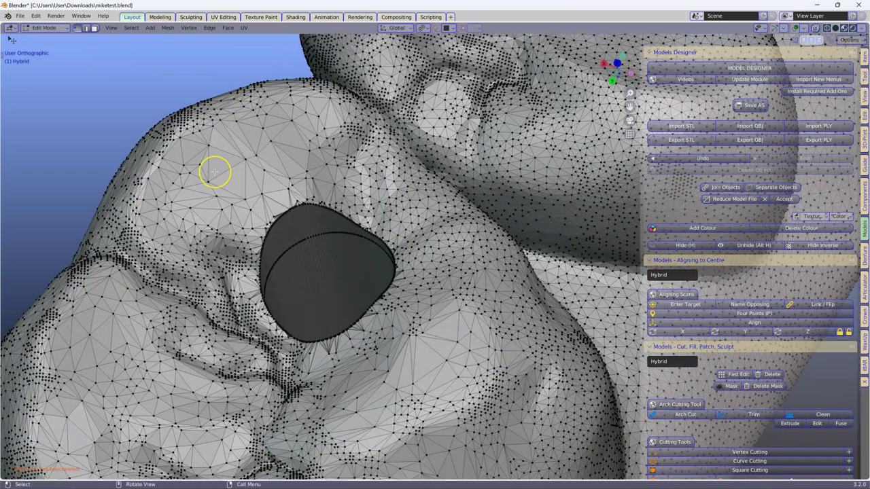
key(t)
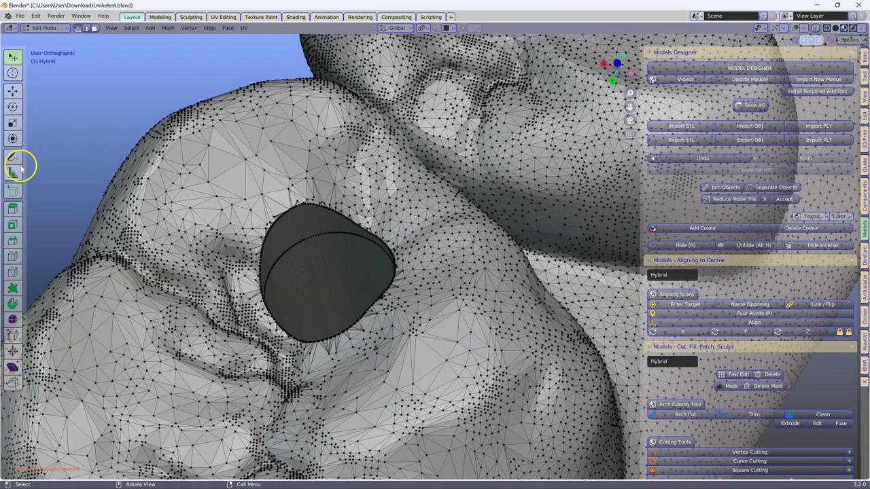
click(23, 156)
click(46, 159)
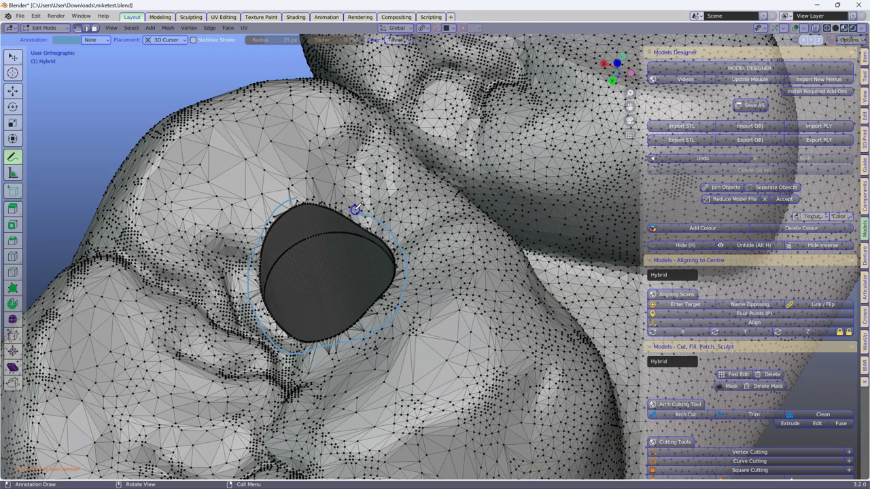
click(388, 243)
click(248, 271)
- Erase the annotation around the molar's screw hole and return to the selection tool
drag(12, 156, 51, 210)
middle_drag(153, 212, 387, 231)
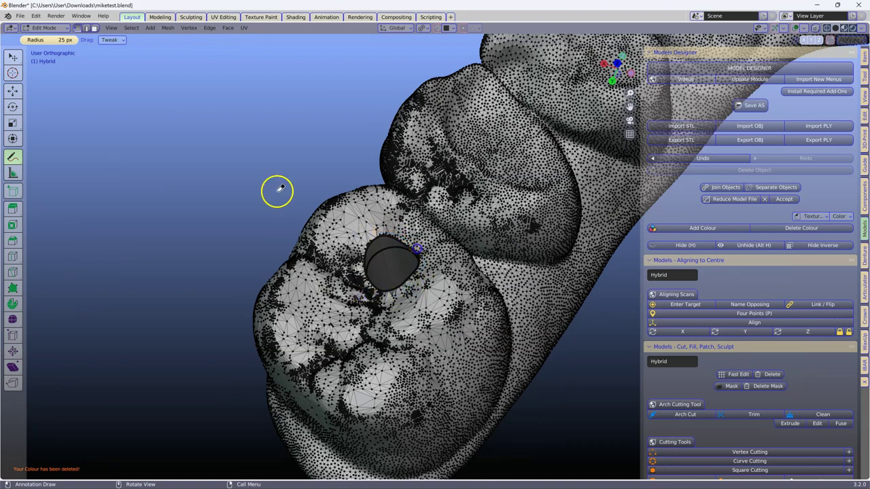
click(12, 57)
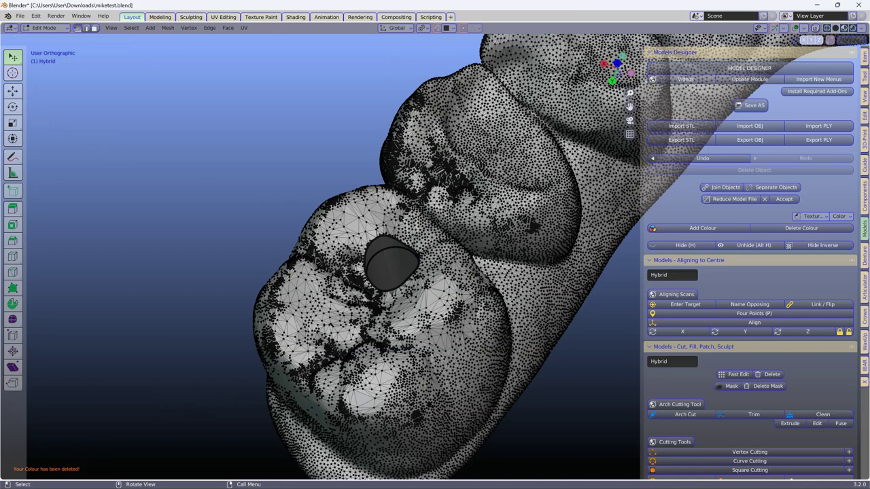
- Switch to edge selection, turn on X-ray and examine the Hybrid's internal mesh between the teeth
click(86, 28)
middle_drag(509, 235, 303, 264)
click(818, 27)
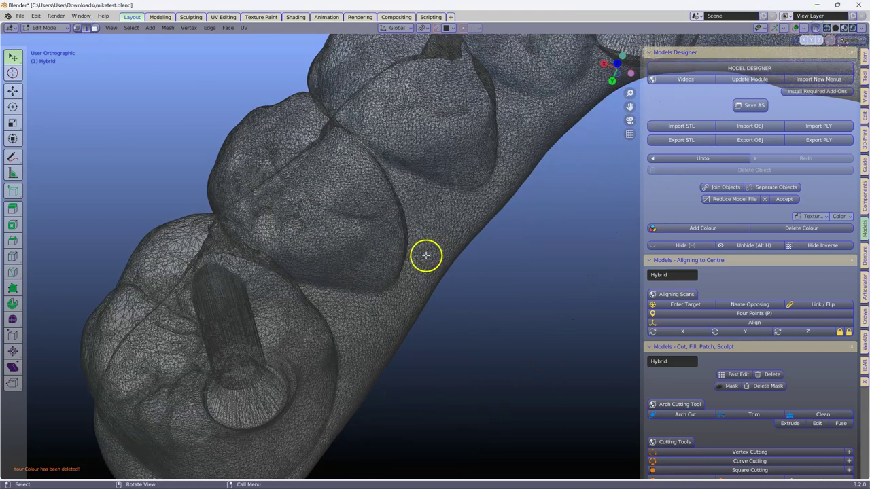
middle_drag(425, 252, 425, 223)
scroll(370, 209, up, 4)
middle_drag(369, 210, 384, 213)
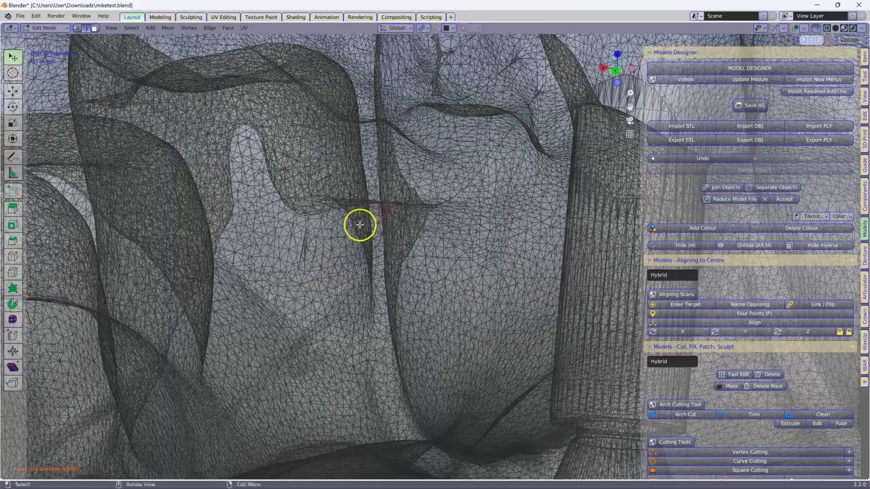
scroll(351, 225, down, 8)
scroll(475, 221, down, 3)
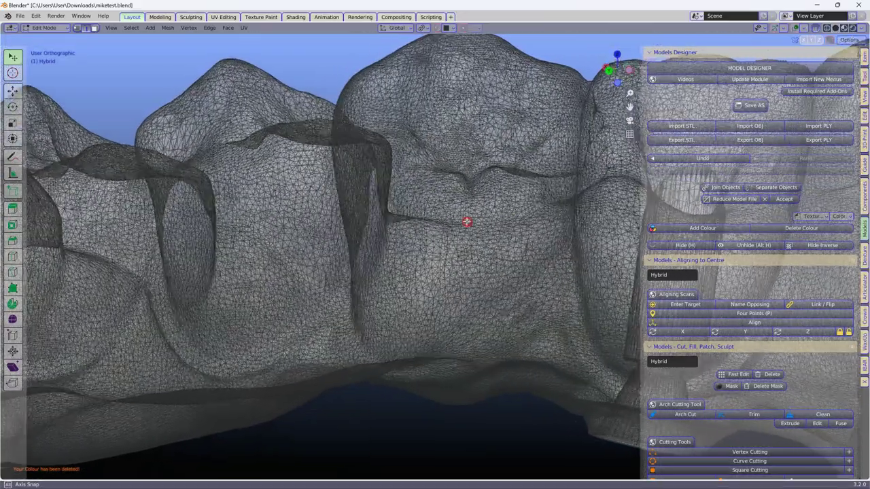
- Clip the view to a narrow vertical slice between the teeth and examine its cross-section from the side
middle_drag(466, 222, 348, 242)
key(alt+b)
drag(324, 86, 360, 406)
middle_drag(311, 319, 414, 311)
shift+middle_drag(281, 295, 483, 281)
scroll(420, 285, up, 6)
mouse_move(421, 284)
middle_down()
mouse_move(435, 278)
mouse_move(430, 292)
middle_up()
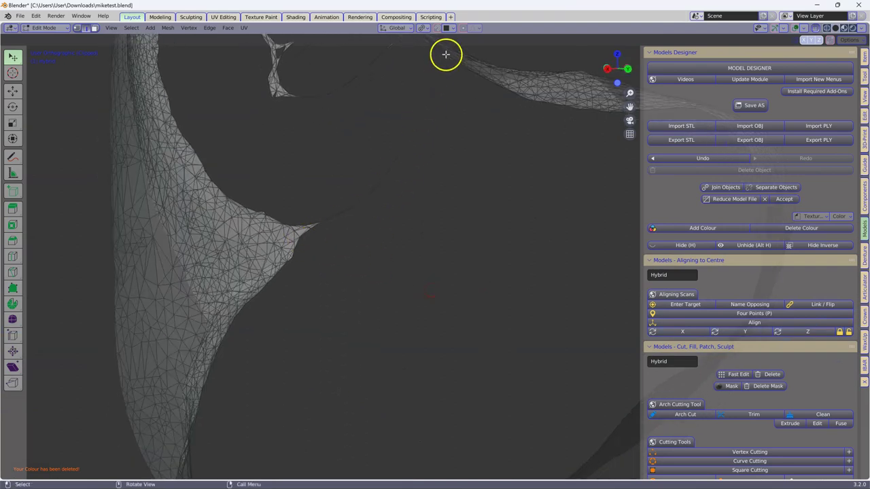
scroll(444, 55, down, 5)
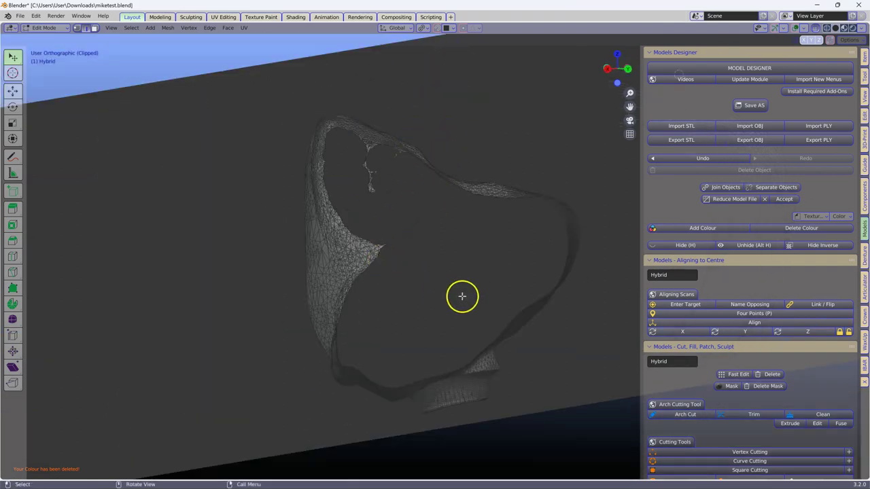
scroll(455, 297, up, 1)
- Annotate the cross-section with freehand lines tracing the internal boundaries between the teeth
drag(11, 156, 36, 159)
drag(385, 365, 336, 213)
drag(417, 175, 518, 252)
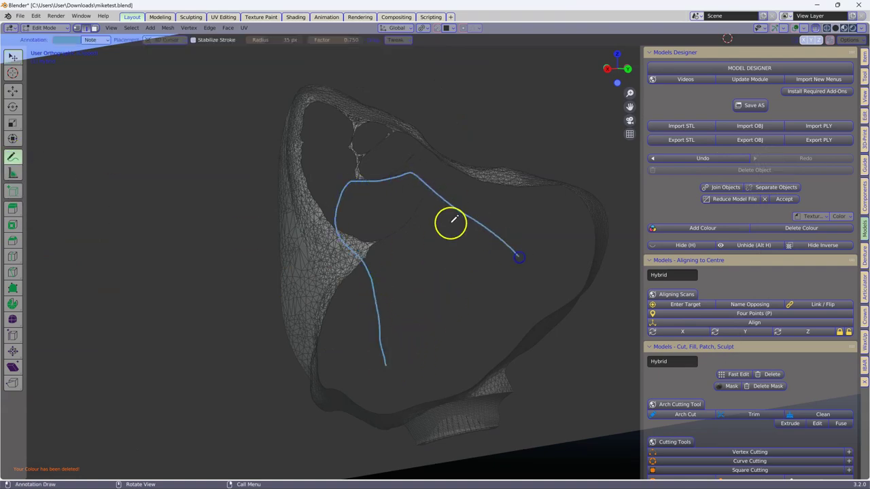
click(353, 140)
click(429, 215)
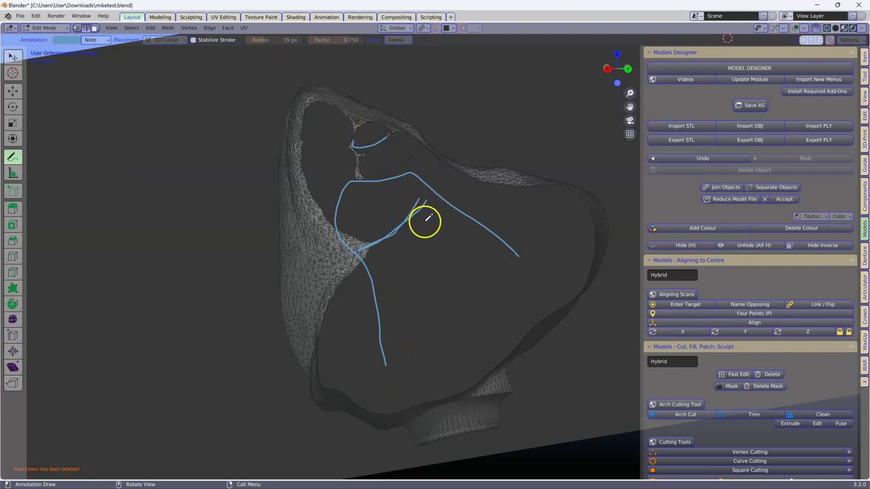
- Erase the annotation lines on the cross-section and return to the selection tool
drag(15, 157, 35, 214)
mouse_move(51, 210)
middle_down()
mouse_move(340, 224)
mouse_move(420, 179)
middle_up()
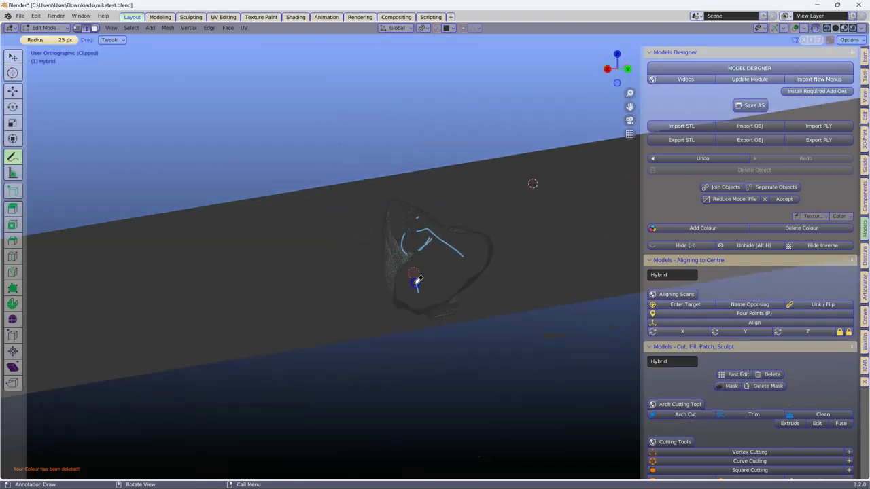
drag(409, 262, 452, 229)
click(14, 56)
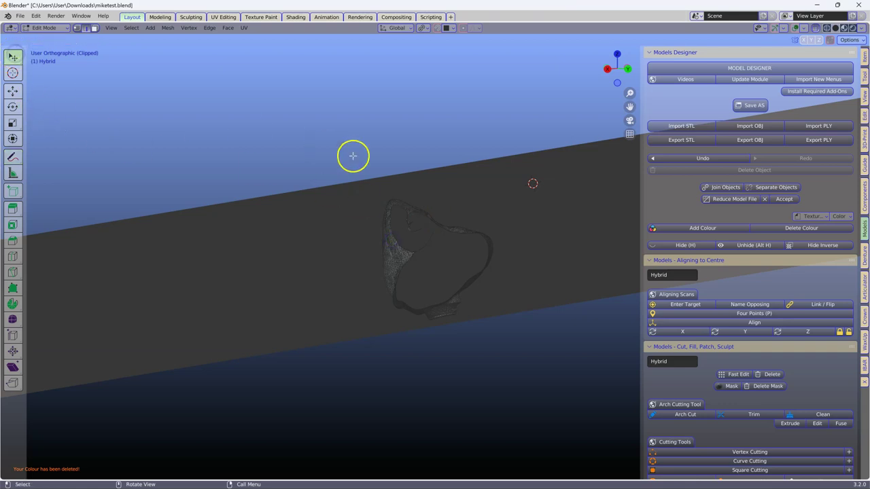
- Remove the view clipping and examine the internal mesh between the teeth beside the screw channel
key(alt+b)
middle_drag(431, 249, 540, 243)
middle_drag(336, 286, 560, 283)
scroll(414, 255, up, 4)
scroll(414, 255, up, 1)
middle_drag(414, 255, 458, 256)
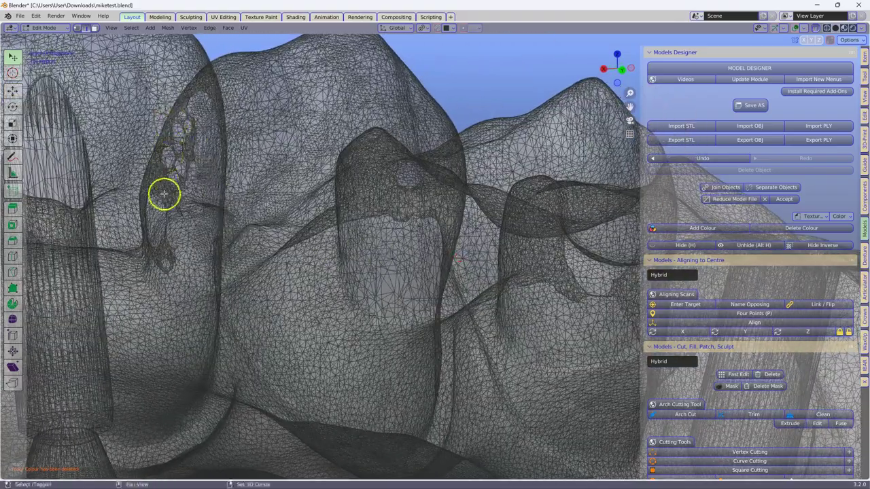
shift+middle_drag(167, 193, 320, 225)
- Return the Hybrid to Object Mode and examine its internal surfaces and screw channels through X-ray
key(Tab)
middle_drag(390, 205, 408, 207)
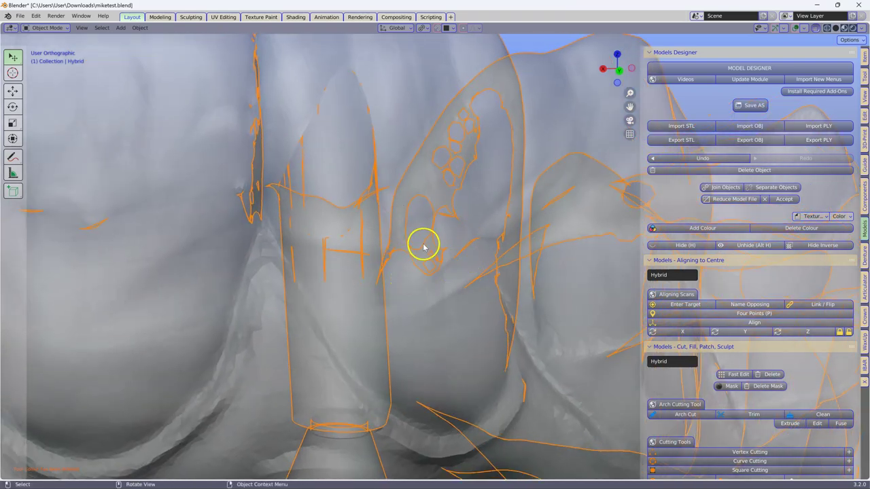
middle_drag(463, 295, 482, 303)
mouse_move(365, 180)
middle_down()
mouse_move(349, 178)
mouse_move(345, 190)
mouse_move(362, 190)
middle_up()
scroll(457, 138, up, 4)
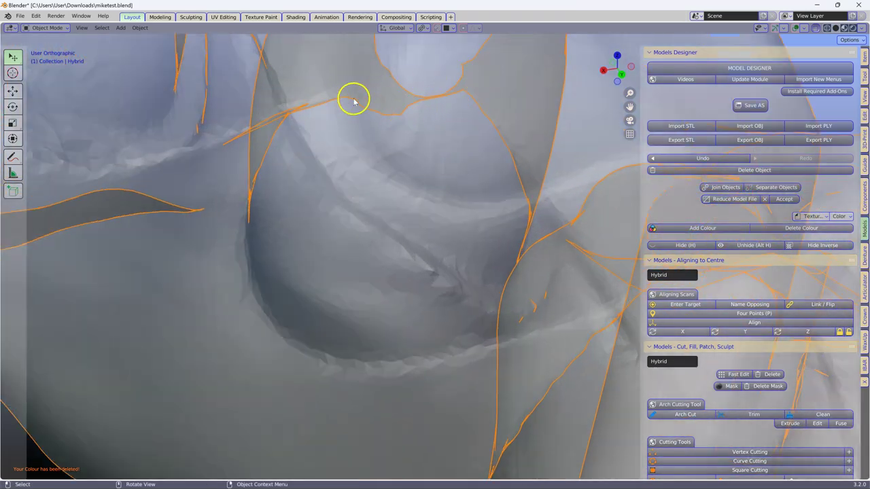
scroll(360, 102, down, 8)
shift+middle_drag(339, 220, 477, 222)
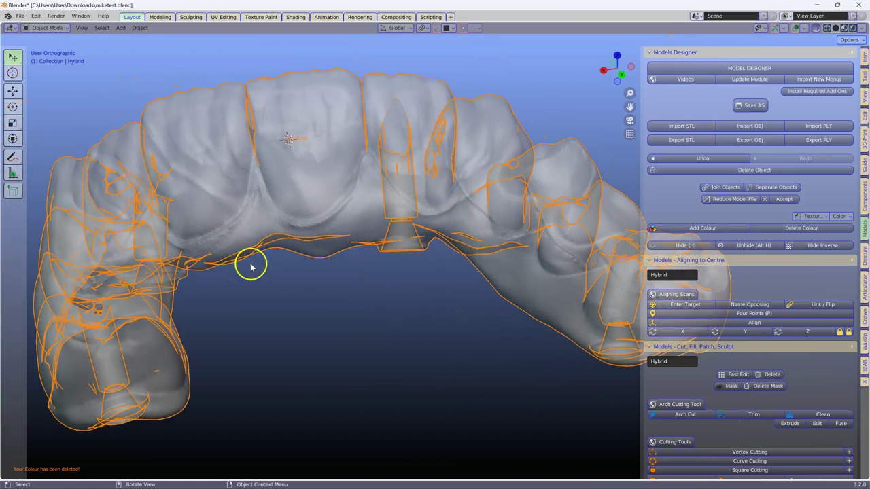
middle_drag(251, 262, 241, 253)
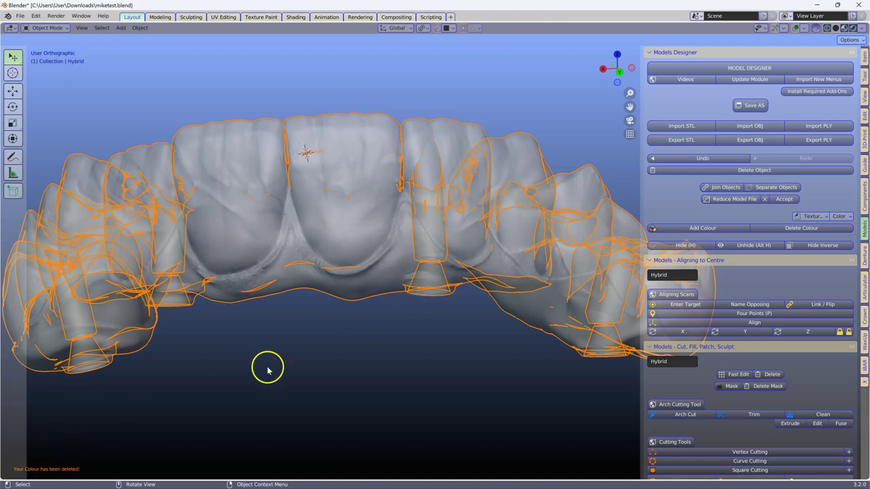
- Turn off X-ray and start sculpting the Hybrid with the Models module's Sculpt Object command
middle_drag(456, 281, 466, 283)
scroll(784, 350, down, 3)
scroll(751, 352, down, 4)
scroll(679, 351, down, 3)
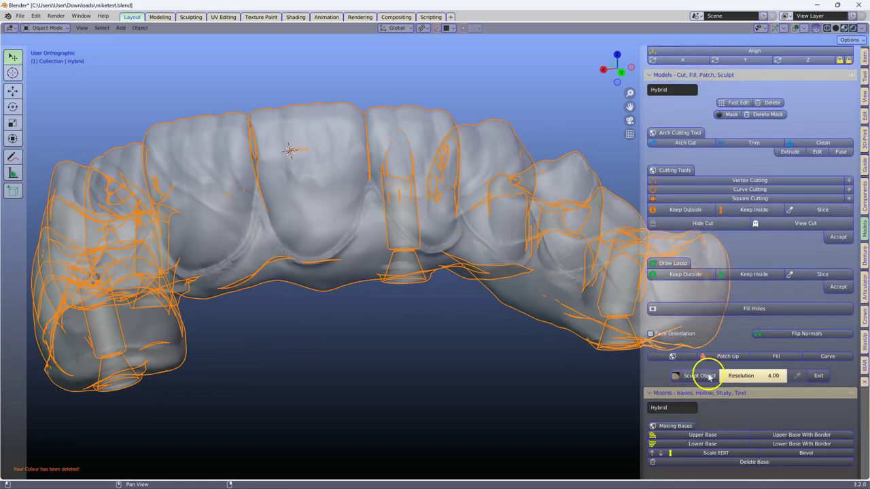
click(816, 28)
mouse_move(523, 235)
middle_down()
mouse_move(573, 238)
mouse_move(497, 281)
mouse_move(484, 314)
middle_up()
click(693, 376)
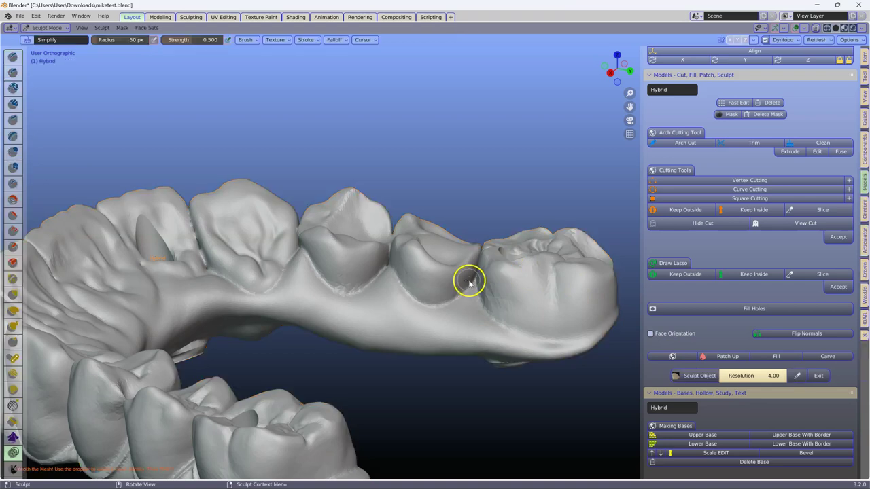
- Set the Simplify brush to strength 0.688 and radius 165 px for work on the back teeth
scroll(468, 282, up, 4)
right_click(491, 307)
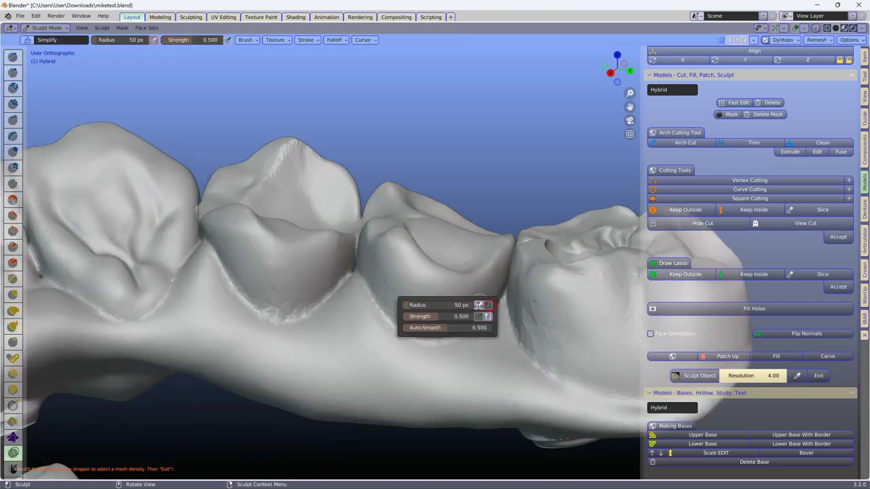
drag(423, 316, 436, 316)
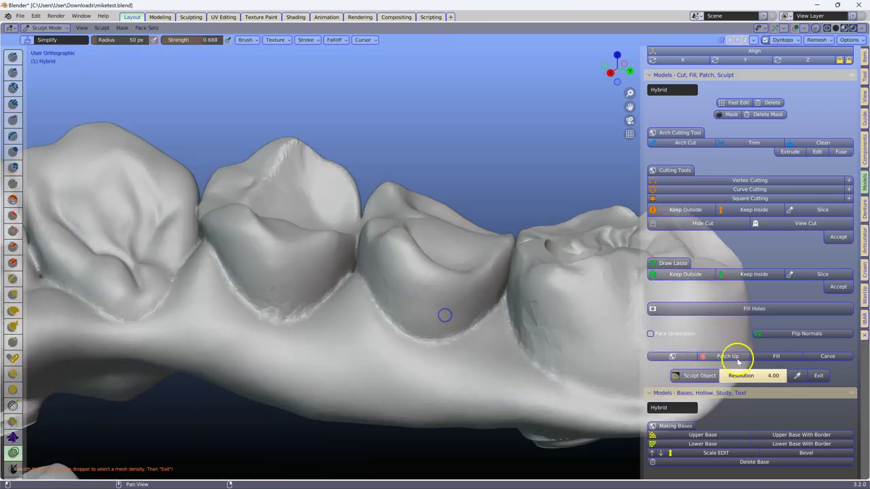
click(760, 375)
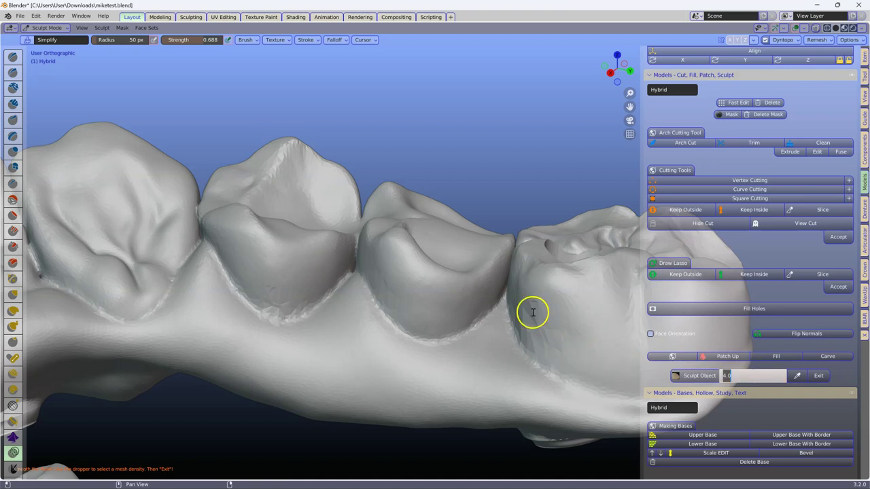
click(493, 380)
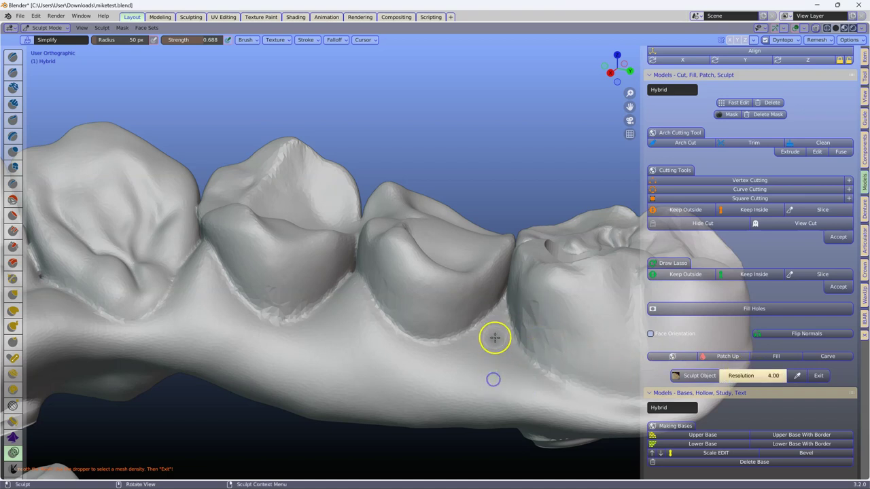
scroll(495, 334, down, 2)
right_click(467, 311)
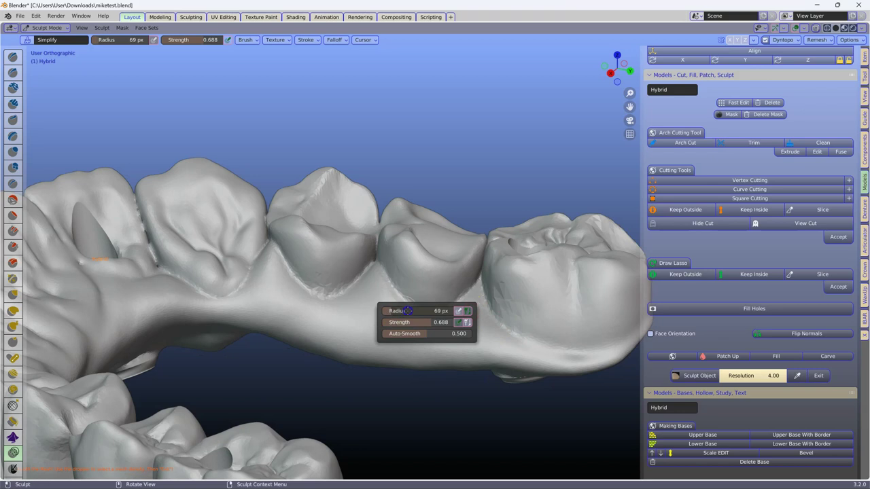
scroll(495, 329, up, 3)
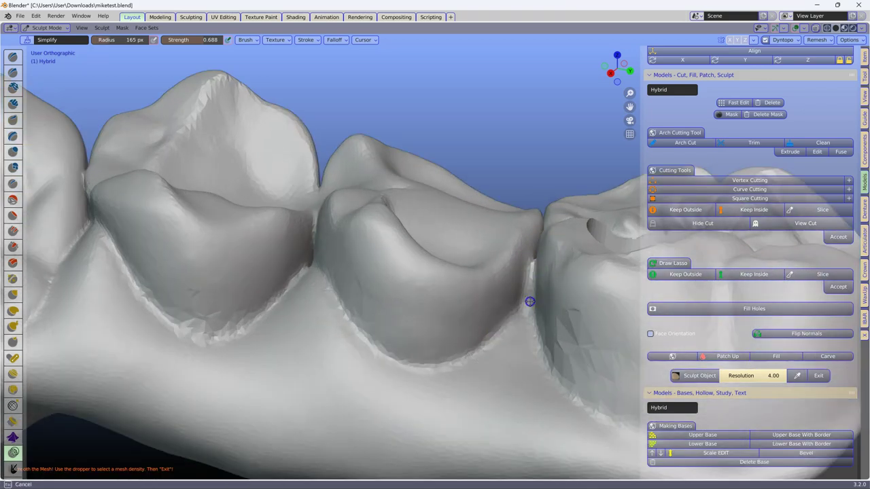
- Simplify the mesh in the gaps between the Hybrid's neighbouring teeth, adjusting the brush strength along the arch
middle_drag(529, 302, 540, 282)
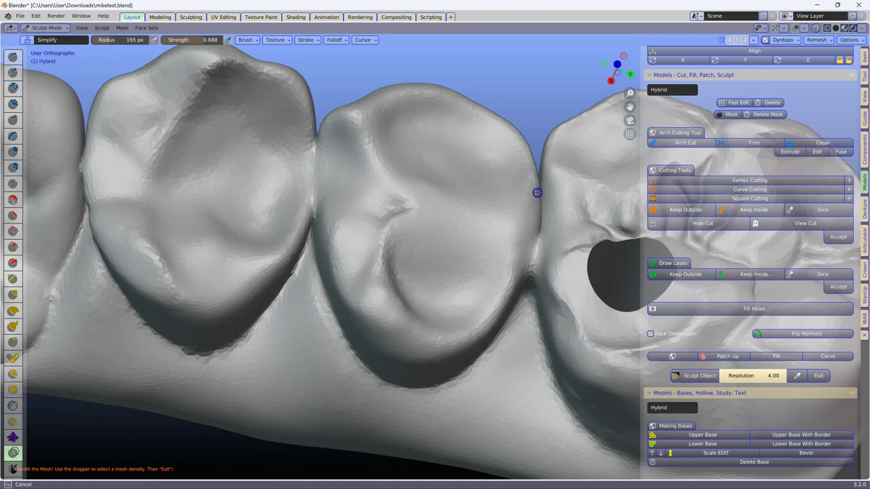
mouse_move(543, 196)
middle_down()
mouse_move(537, 213)
mouse_move(388, 194)
mouse_move(310, 146)
middle_up()
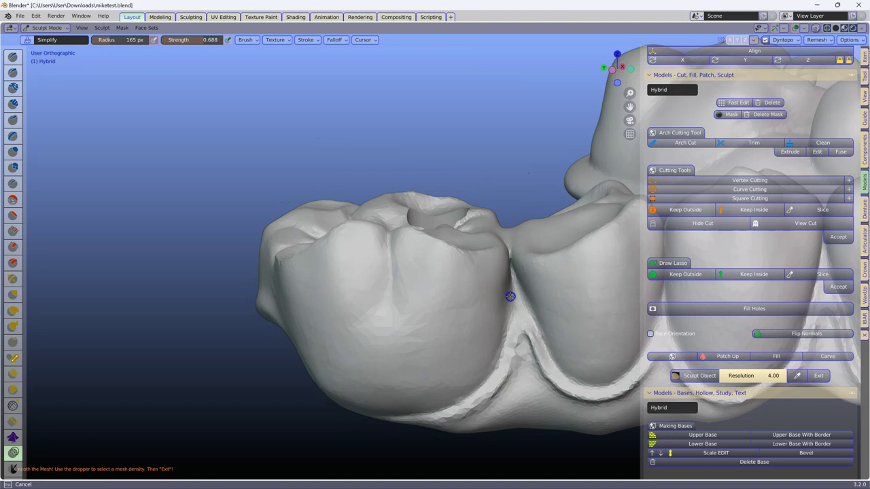
mouse_move(517, 299)
middle_down()
mouse_move(334, 270)
mouse_move(457, 316)
mouse_move(470, 292)
mouse_move(520, 372)
middle_up()
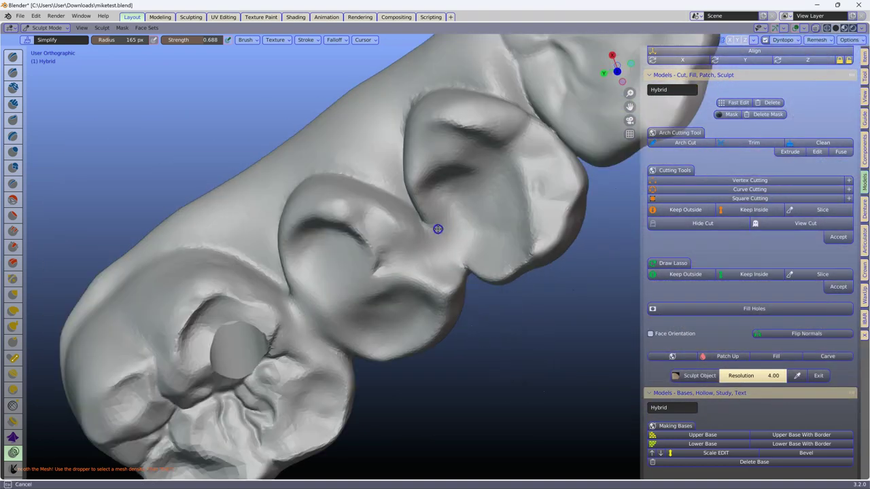
mouse_move(402, 229)
middle_down()
mouse_move(406, 255)
mouse_move(444, 254)
middle_up()
drag(444, 270, 442, 303)
middle_drag(378, 303, 346, 279)
right_click(346, 279)
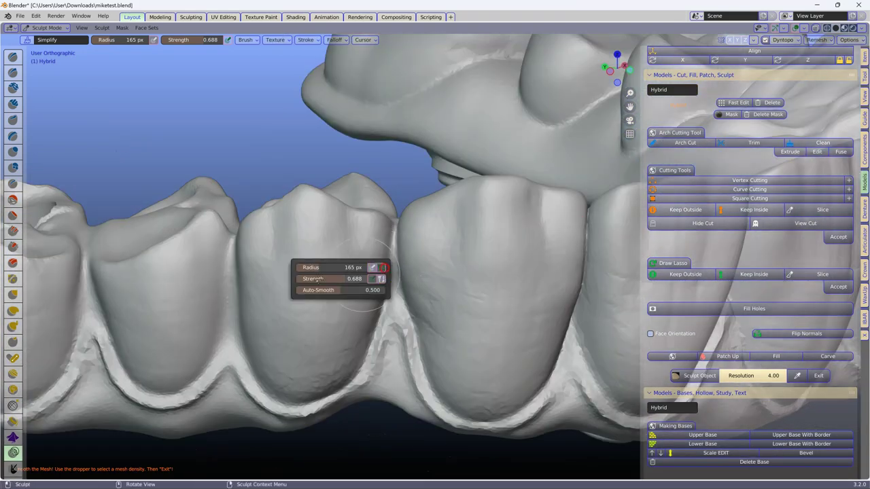
drag(346, 279, 360, 280)
mouse_move(361, 279)
middle_down()
mouse_move(470, 235)
mouse_move(357, 306)
mouse_move(458, 270)
mouse_move(418, 206)
mouse_move(544, 149)
mouse_move(319, 224)
mouse_move(453, 171)
mouse_move(426, 196)
mouse_move(452, 186)
mouse_move(326, 244)
mouse_move(390, 223)
mouse_move(344, 212)
mouse_move(461, 240)
middle_up()
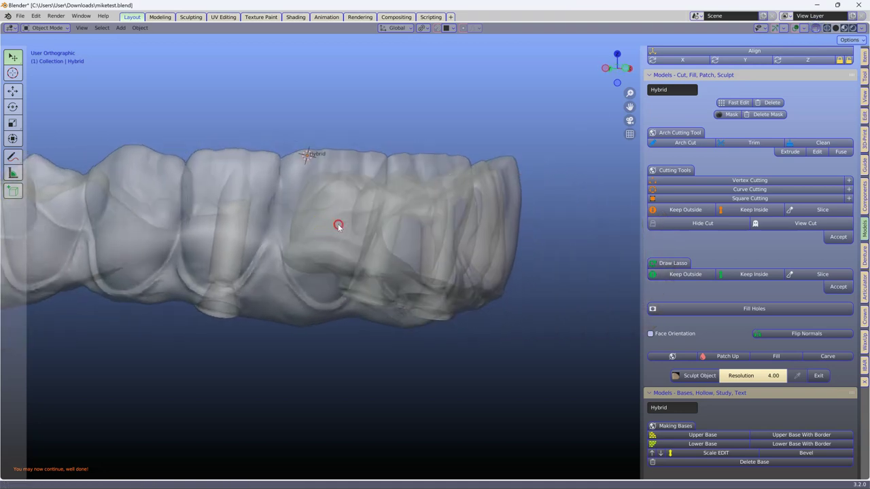
- Examine the Hybrid's screw channels through X-ray and check its internal mesh in Edit Mode
middle_drag(532, 182, 358, 230)
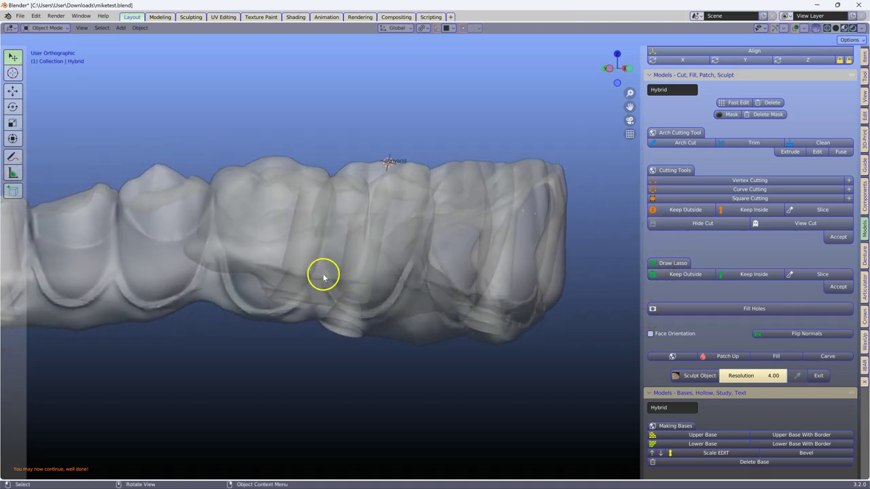
middle_drag(328, 274, 459, 293)
middle_drag(564, 250, 285, 314)
scroll(617, 278, up, 3)
scroll(285, 314, up, 5)
middle_drag(190, 285, 357, 296)
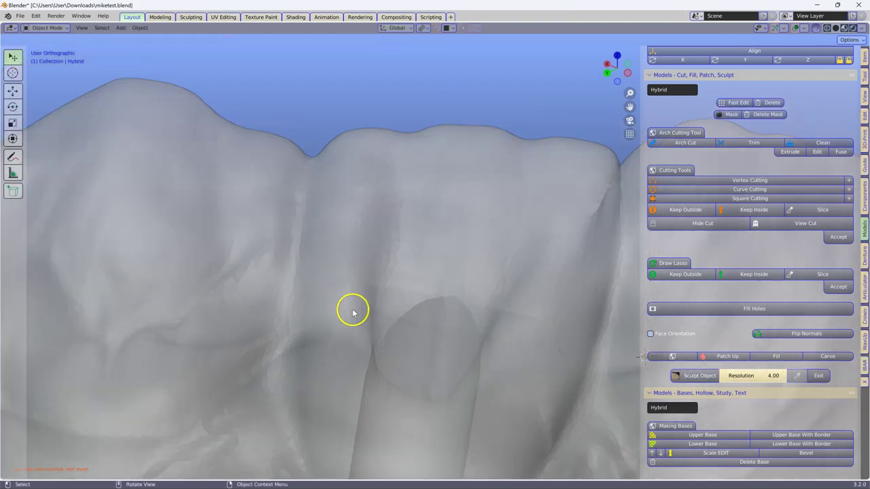
mouse_move(352, 311)
middle_down()
mouse_move(396, 326)
mouse_move(379, 305)
middle_up()
key(Tab)
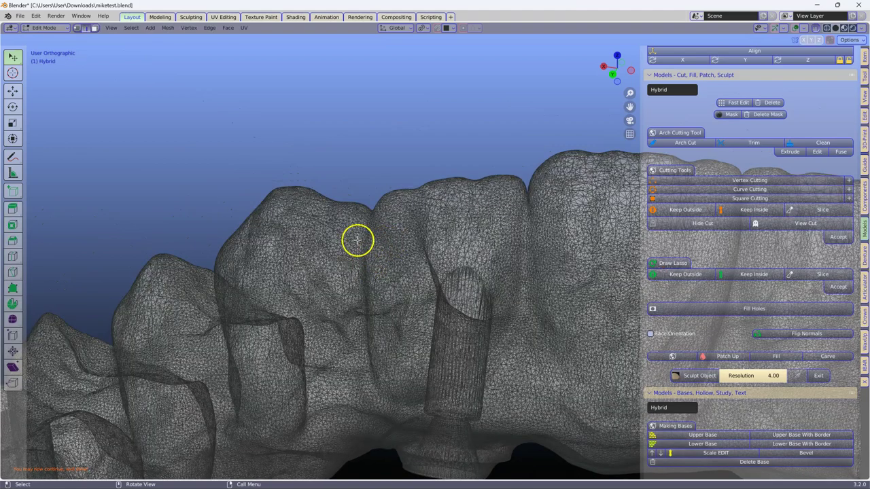
middle_drag(371, 237, 325, 211)
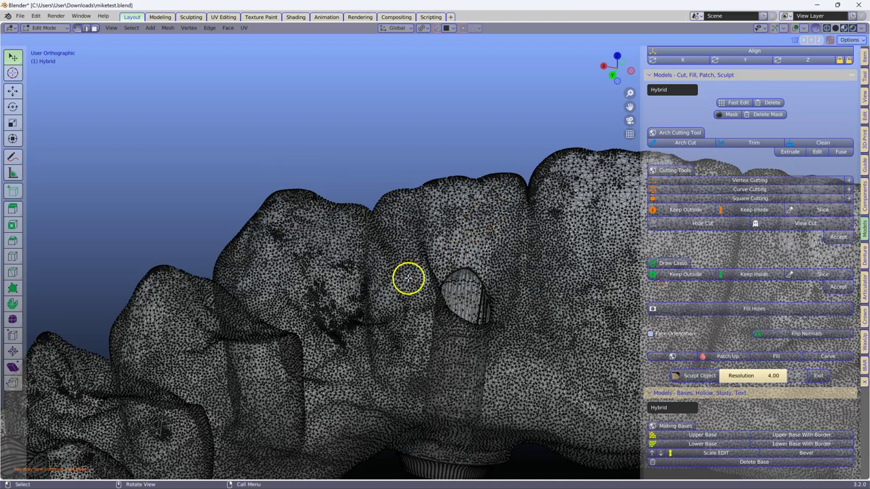
key(Tab)
- Examine the front teeth and the screw channel beside the central incisor through X-ray in Object Mode
mouse_move(400, 301)
middle_down()
mouse_move(466, 278)
mouse_move(340, 216)
mouse_move(343, 230)
middle_up()
mouse_move(532, 303)
middle_down()
mouse_move(613, 326)
mouse_move(566, 320)
middle_up()
scroll(561, 320, up, 3)
scroll(516, 313, down, 3)
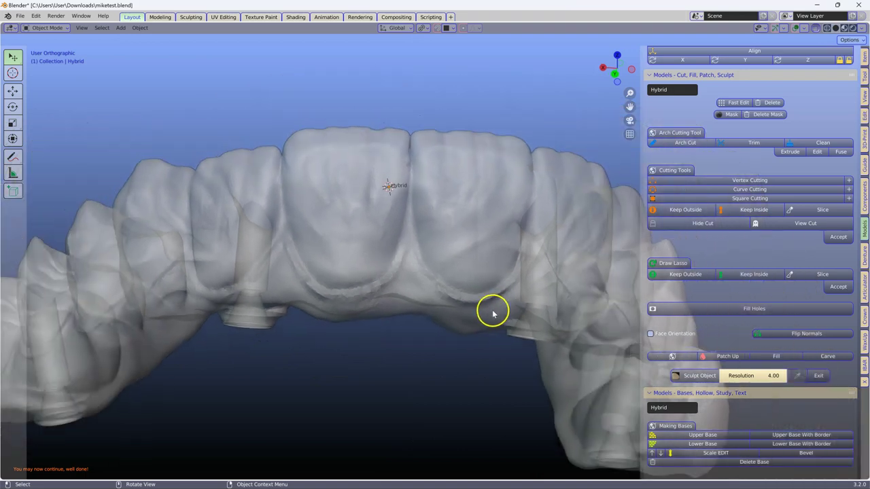
middle_drag(510, 312, 461, 272)
scroll(455, 204, up, 1)
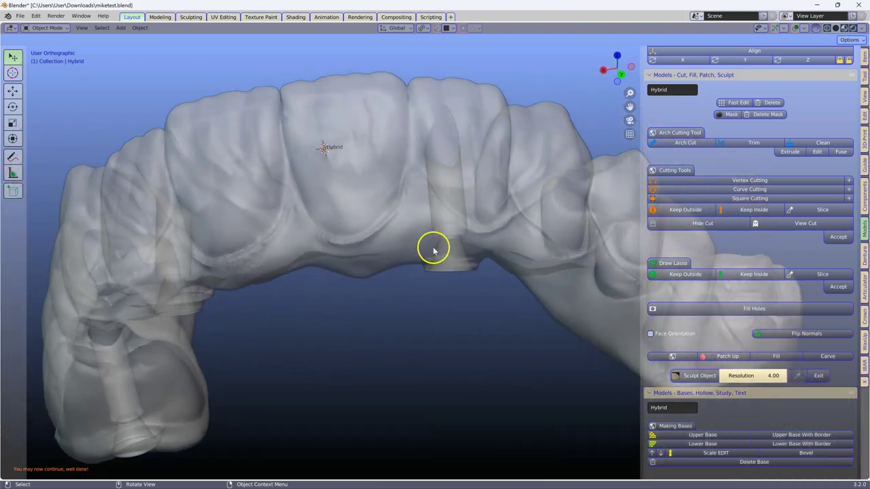
scroll(369, 256, up, 4)
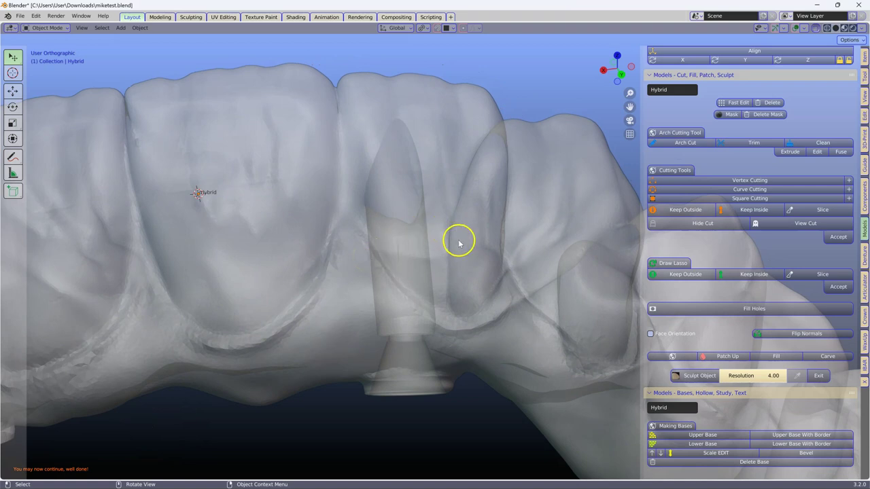
middle_drag(459, 243, 489, 260)
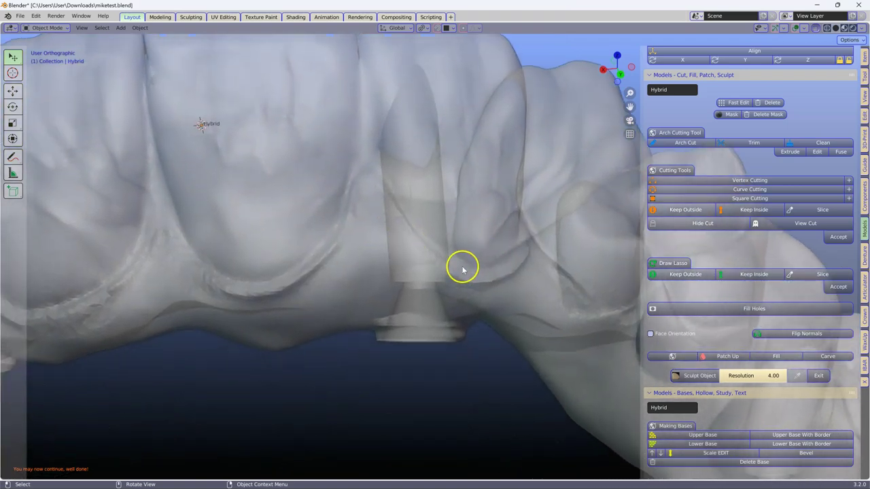
- Clip the view to a narrow section around the front screw channel and turn it to show the cross-section
scroll(421, 228, down, 3)
key(b)
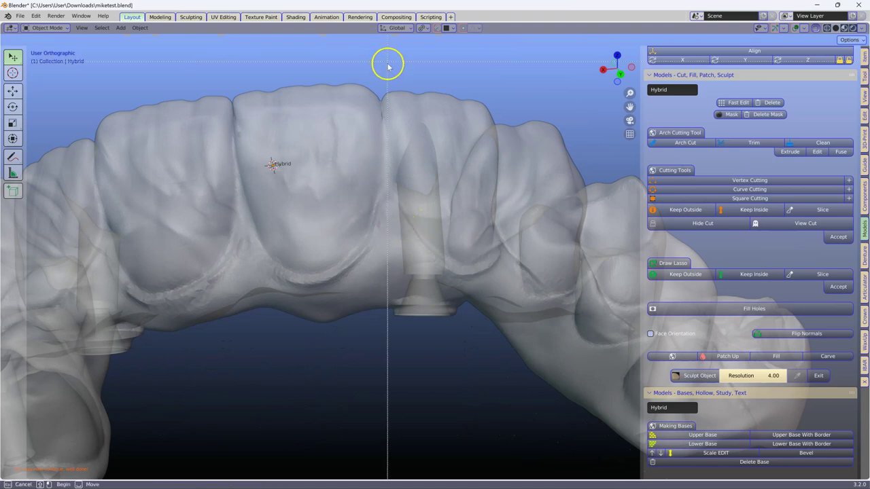
drag(446, 275, 457, 348)
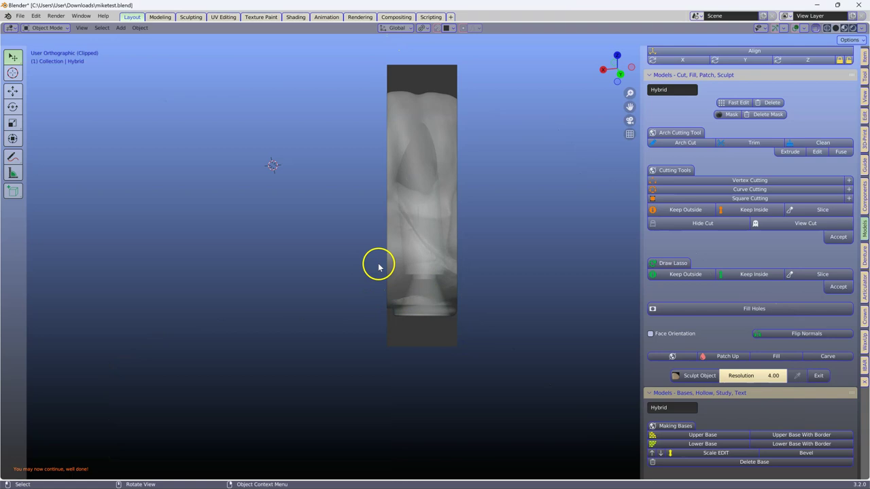
middle_drag(378, 267, 487, 212)
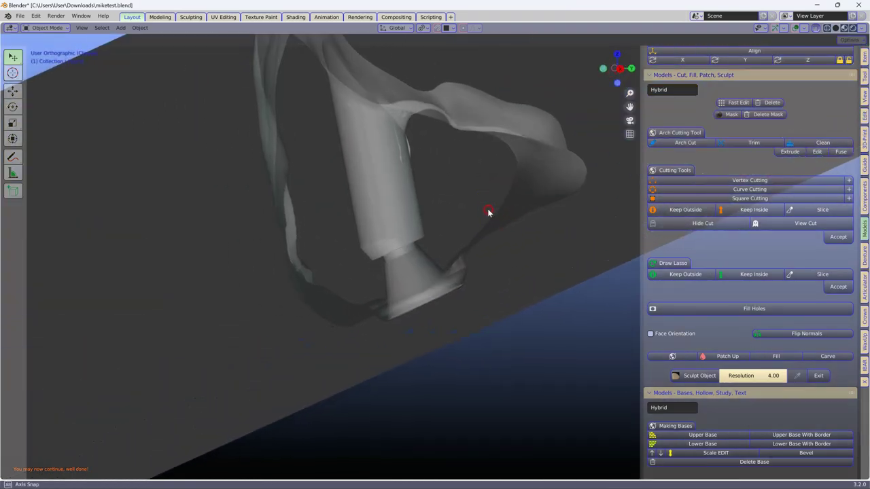
- Start sculpting the clipped Hybrid and lasso-mask the flared screw seat at the base of the channel
click(690, 376)
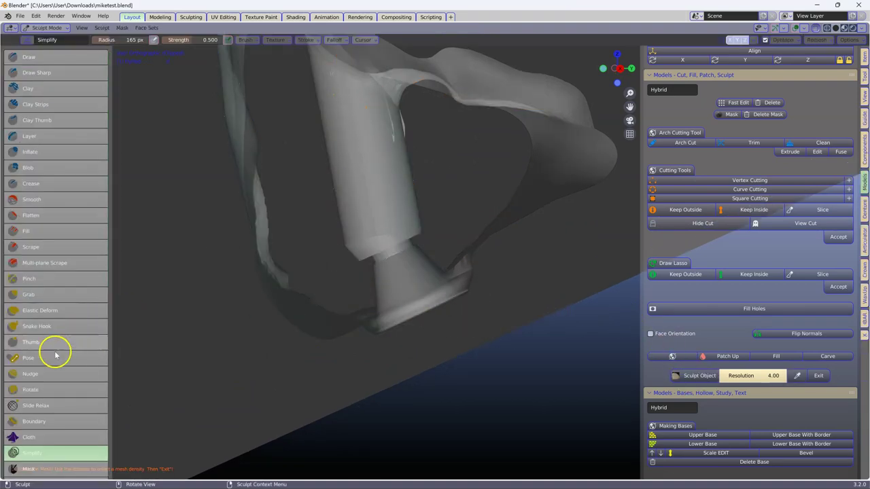
scroll(34, 381, down, 5)
scroll(31, 392, down, 1)
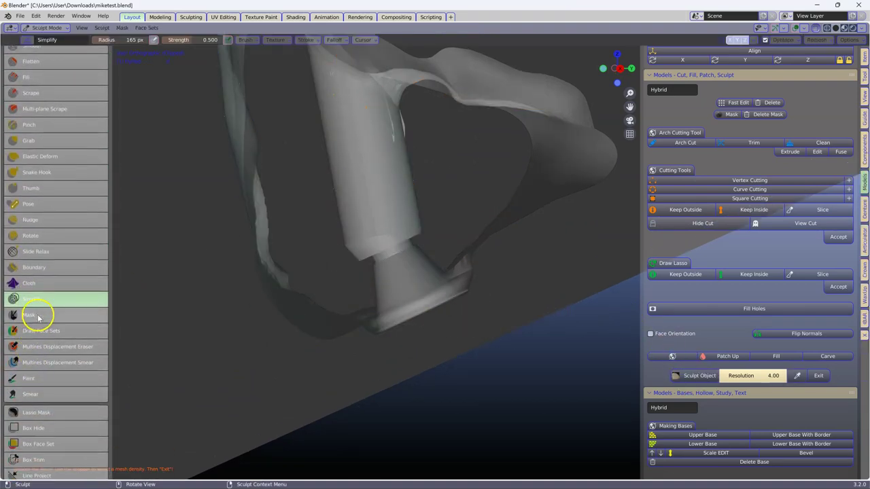
scroll(35, 317, down, 2)
scroll(42, 333, down, 1)
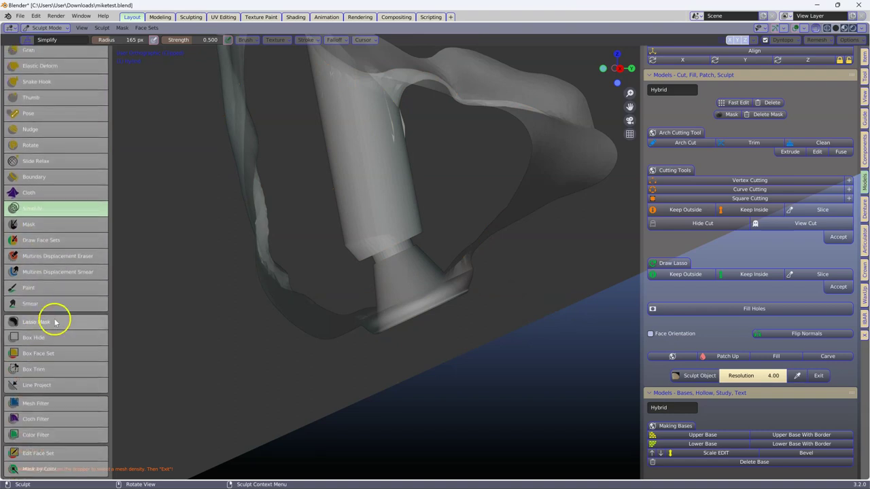
click(56, 321)
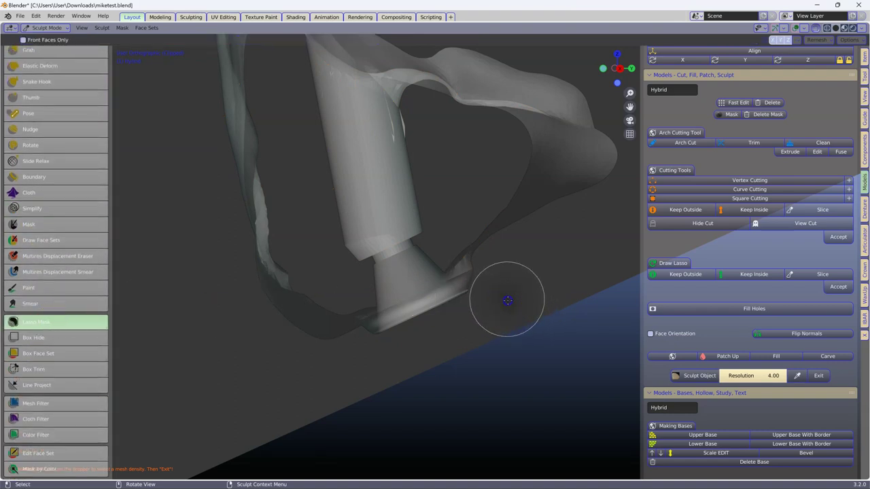
mouse_move(506, 299)
mouse_down()
mouse_move(467, 246)
mouse_move(427, 227)
mouse_move(340, 258)
mouse_move(334, 369)
mouse_move(460, 361)
mouse_up()
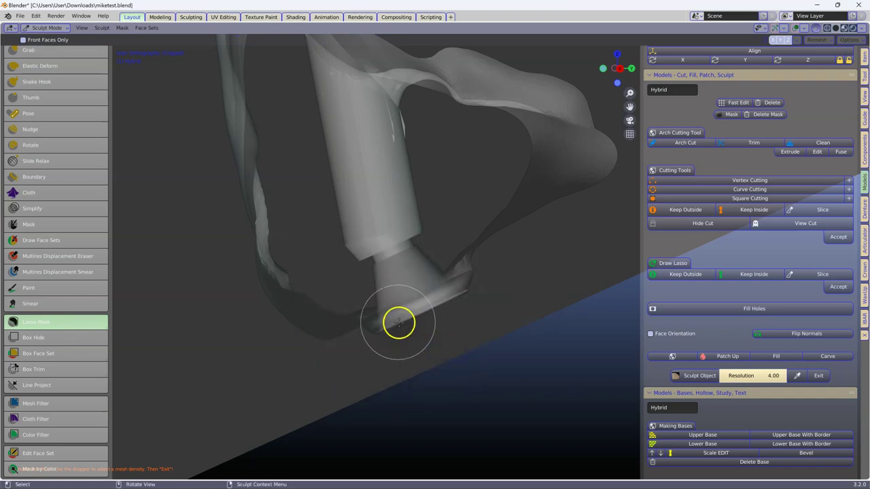
- Turn off X-ray and check the mask around the screw seat from several angles
key(alt+z)
scroll(396, 323, up, 3)
scroll(392, 336, down, 5)
middle_drag(388, 340, 378, 322)
click(817, 30)
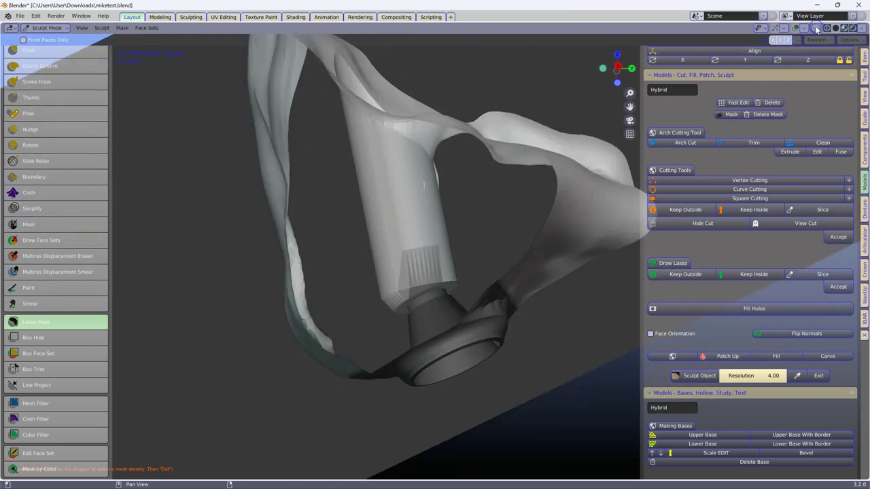
click(629, 135)
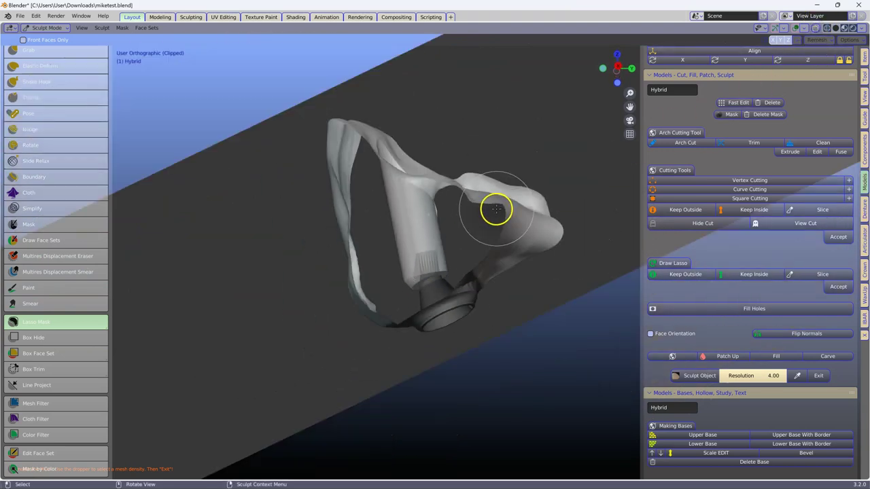
middle_drag(495, 203, 449, 219)
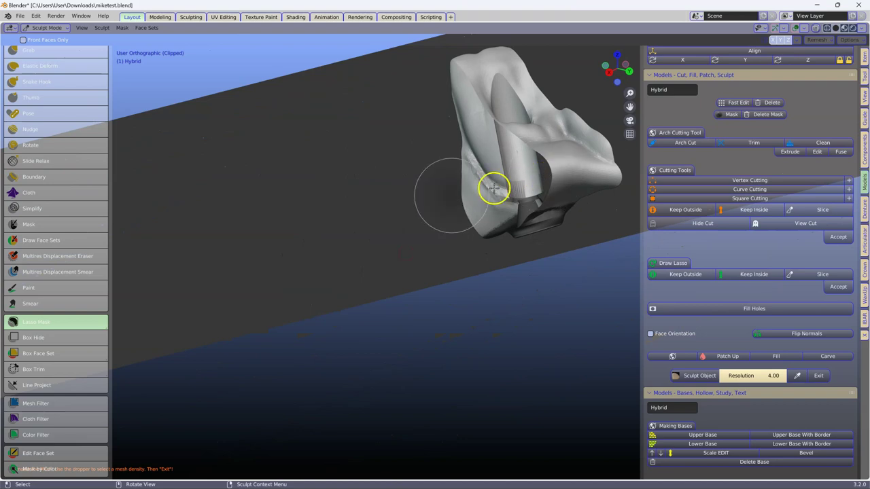
- Simplify the rim of the screw channel's opening at resolution 8.00
click(27, 209)
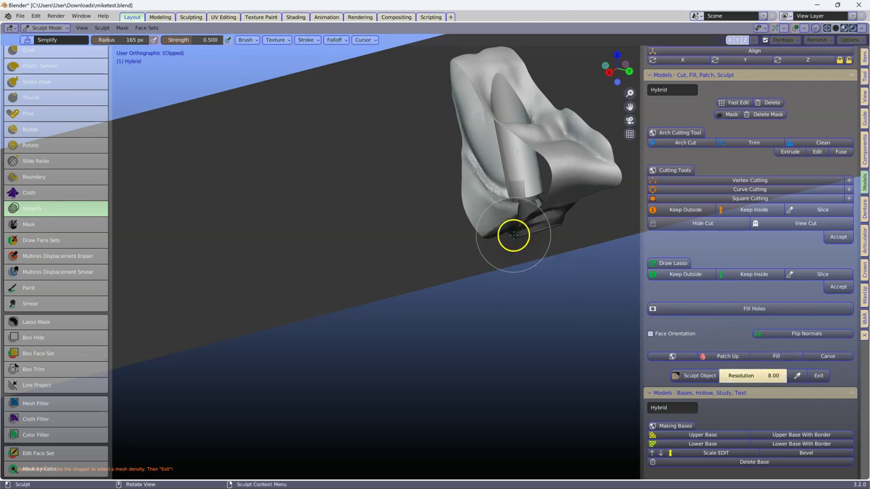
mouse_move(510, 235)
middle_down()
mouse_move(515, 204)
mouse_move(549, 237)
mouse_move(430, 242)
mouse_move(474, 332)
mouse_move(485, 386)
mouse_move(448, 183)
middle_up()
scroll(443, 242, up, 6)
drag(403, 295, 394, 312)
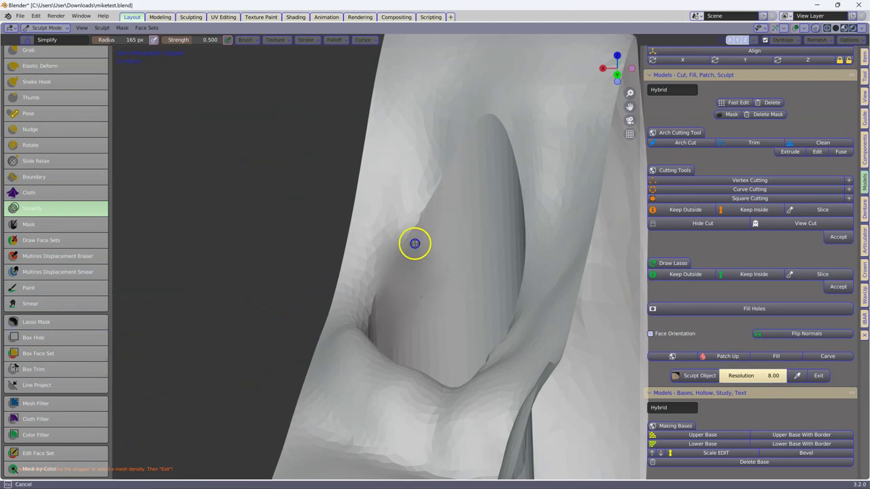
- Smooth the remaining edges of the screw hole with Simplify from several angles and exit sculpting
middle_drag(414, 293, 238, 214)
middle_drag(229, 181, 280, 170)
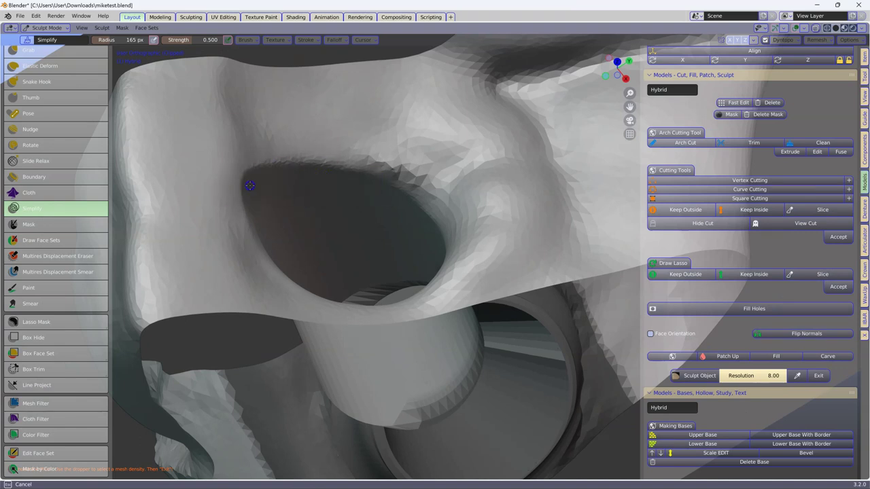
middle_drag(369, 220, 287, 160)
drag(278, 231, 308, 197)
mouse_move(311, 254)
middle_down()
mouse_move(390, 251)
mouse_move(401, 259)
middle_up()
drag(387, 182, 344, 181)
middle_drag(358, 182, 214, 224)
middle_drag(320, 149, 354, 208)
click(819, 377)
- Remove the current view clipping and clip the view around another screw-channel section of the Hybrid
scroll(445, 233, down, 4)
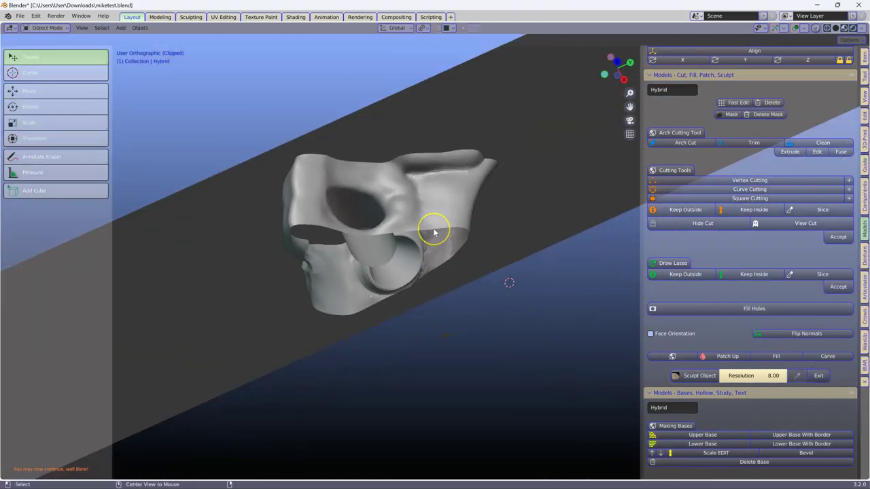
key(alt+b)
scroll(434, 233, down, 5)
middle_drag(456, 237, 404, 297)
scroll(345, 198, up, 4)
key(alt+b)
drag(363, 147, 433, 367)
middle_drag(421, 269, 348, 282)
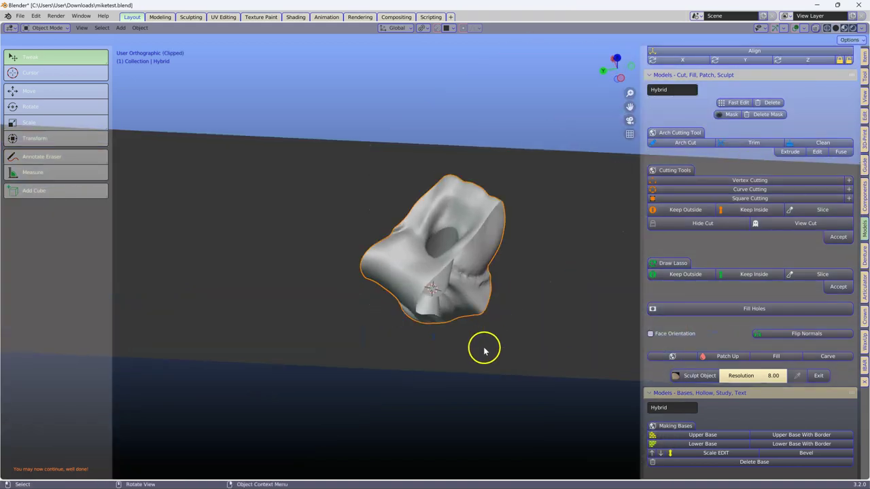
- Start sculpting the clipped Hybrid section and lasso-mask the screw seat below the channel tube
middle_drag(483, 350, 372, 285)
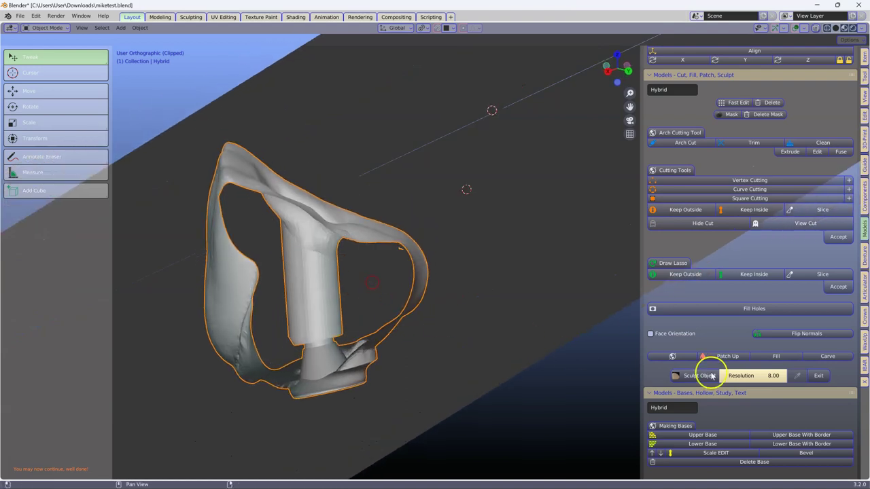
scroll(354, 289, up, 5)
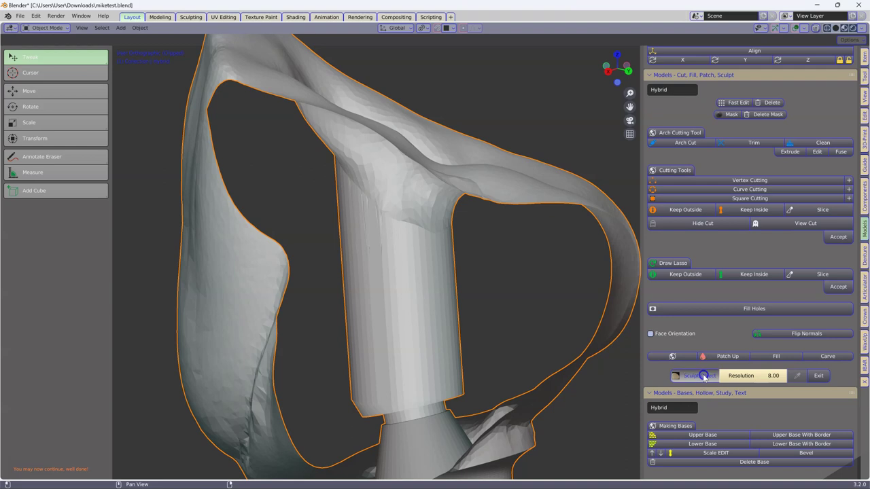
scroll(468, 314, down, 2)
shift+middle_drag(449, 292, 413, 218)
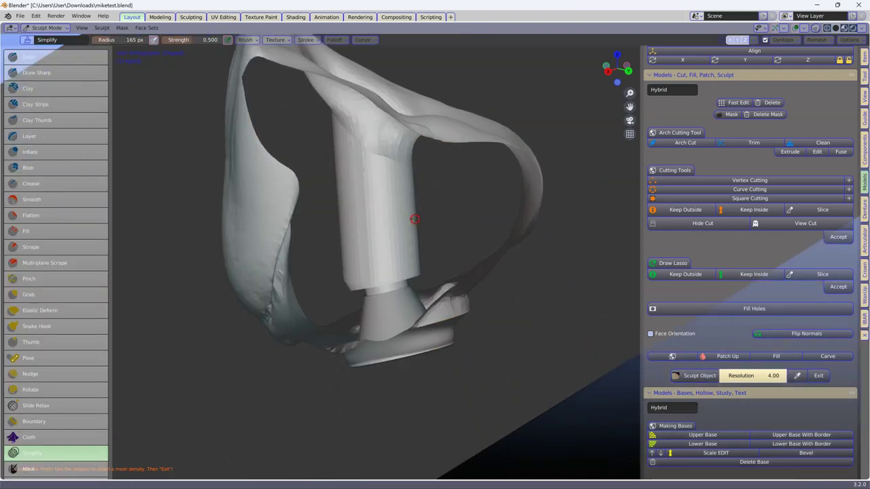
scroll(77, 357, down, 1)
scroll(68, 380, down, 5)
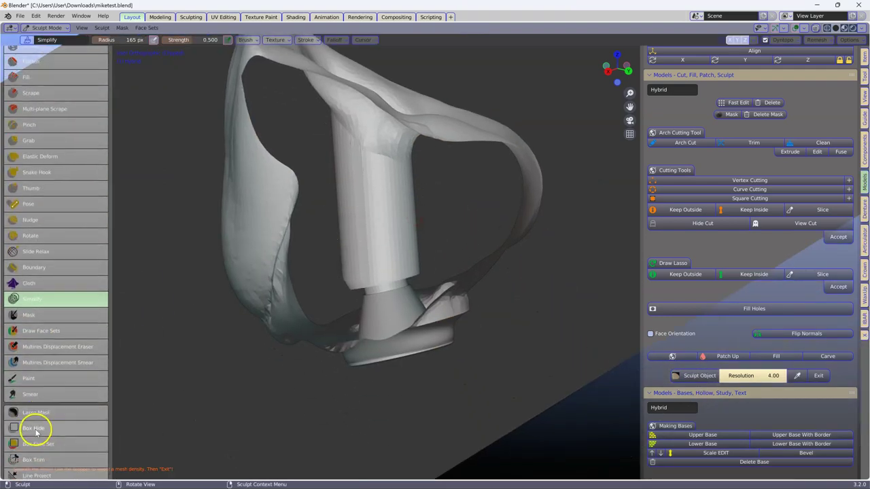
click(41, 416)
click(42, 416)
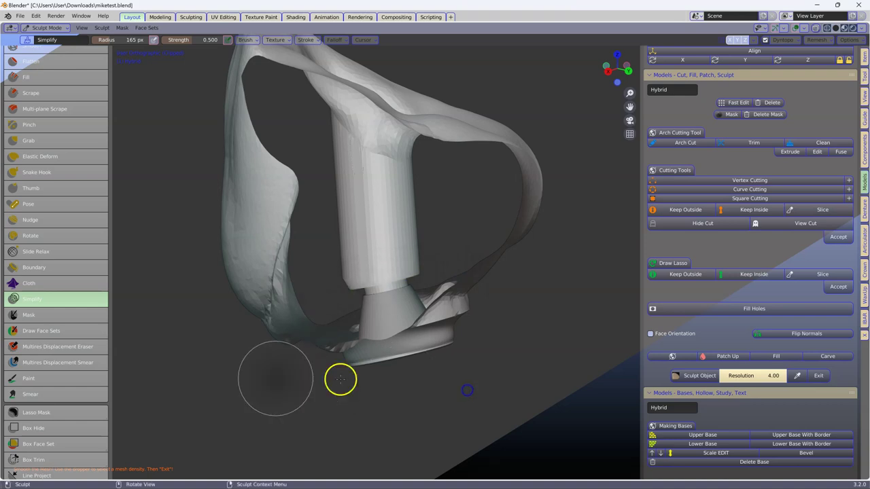
click(23, 413)
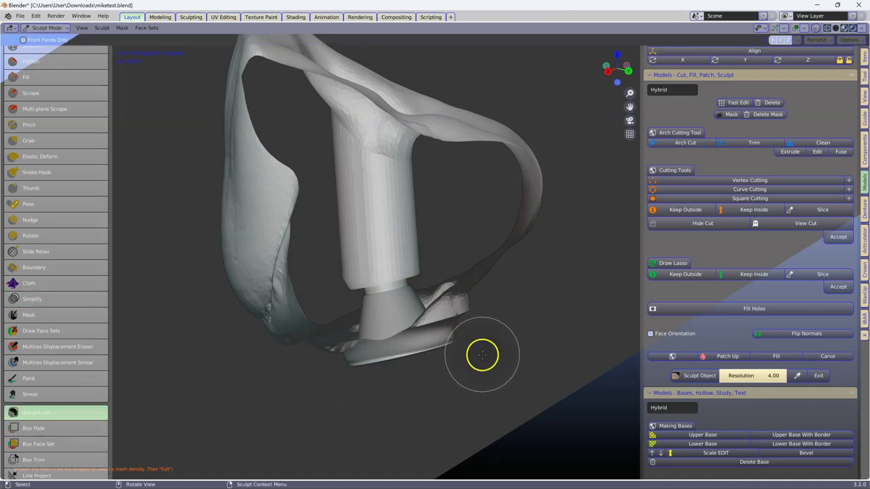
mouse_move(484, 362)
mouse_down()
mouse_move(478, 325)
mouse_move(442, 263)
mouse_move(334, 288)
mouse_move(331, 402)
mouse_move(506, 385)
mouse_up()
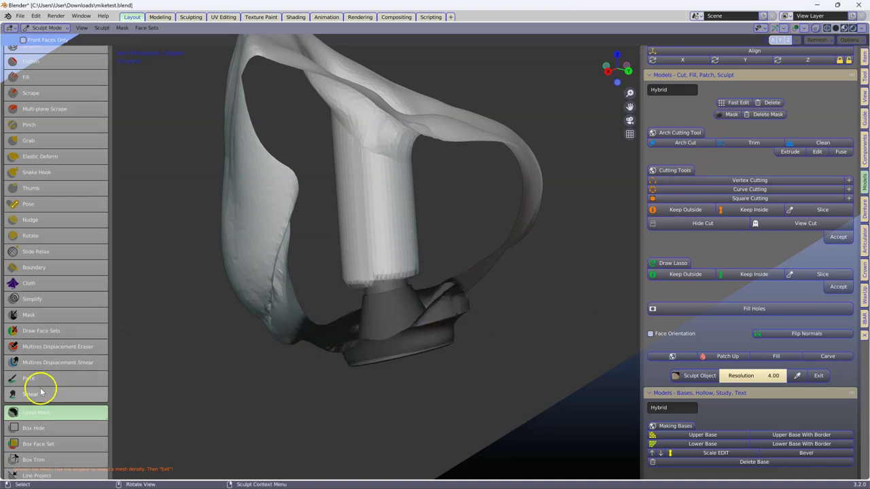
- Set the sculpt resolution to 8.00 and simplify the rim of this screw channel's opening from several angles
click(30, 299)
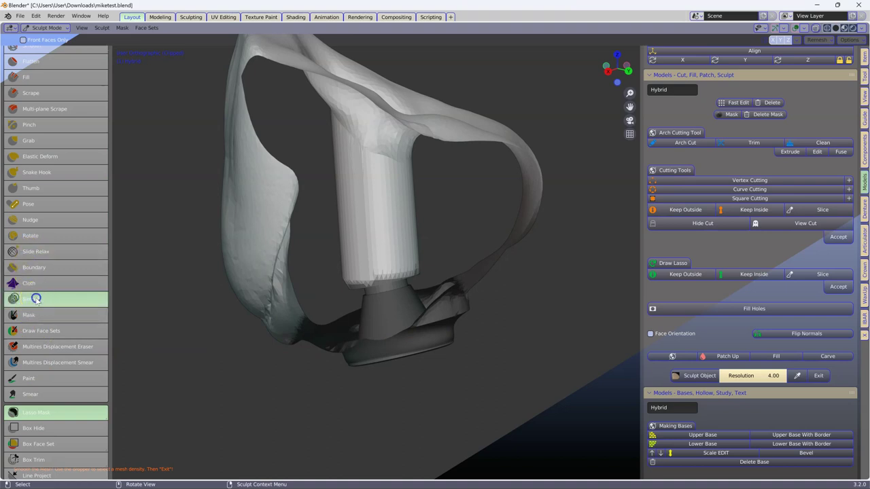
mouse_move(458, 187)
middle_down()
mouse_move(387, 213)
mouse_move(297, 229)
middle_up()
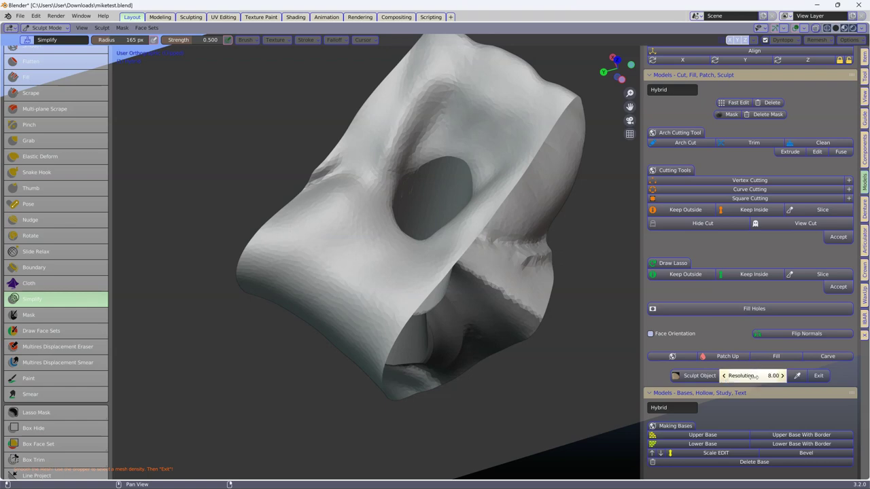
scroll(437, 192, up, 3)
drag(401, 111, 423, 111)
scroll(414, 126, up, 3)
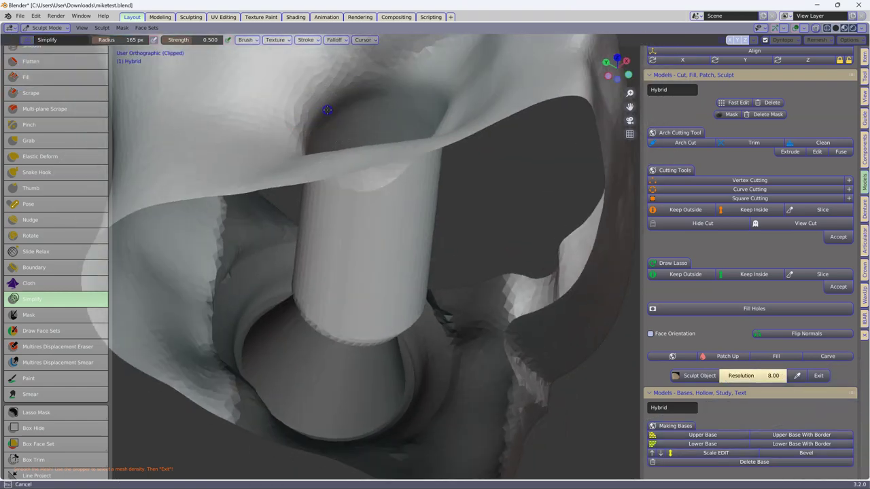
drag(352, 102, 385, 98)
mouse_move(421, 93)
middle_down()
mouse_move(256, 95)
mouse_move(252, 201)
mouse_move(266, 227)
mouse_move(272, 179)
mouse_move(204, 156)
mouse_move(149, 161)
mouse_move(259, 239)
mouse_move(314, 252)
mouse_move(215, 264)
mouse_move(281, 237)
middle_up()
scroll(265, 226, down, 2)
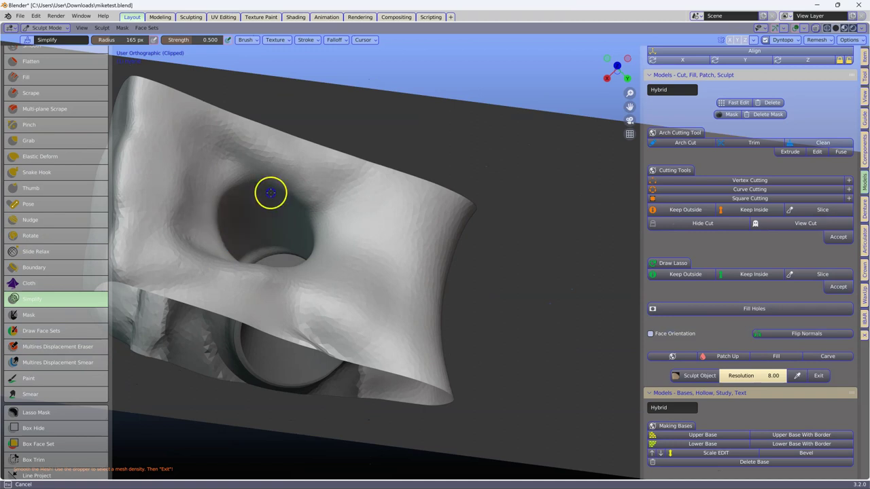
middle_drag(272, 188, 224, 239)
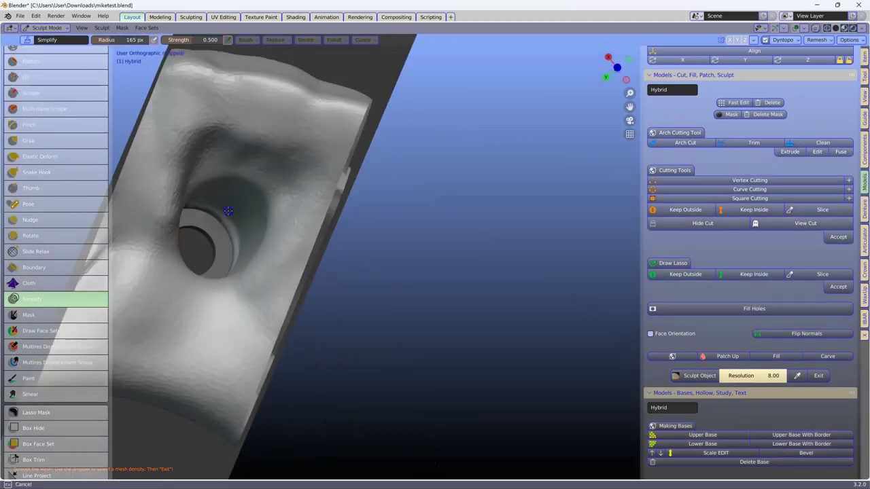
middle_drag(225, 210, 330, 156)
mouse_move(289, 220)
middle_down()
mouse_move(575, 247)
mouse_move(391, 209)
mouse_move(458, 195)
mouse_move(404, 221)
mouse_move(340, 162)
middle_up()
- Exit sculpting and remove the view clipping to bring back the whole arch
mouse_move(339, 163)
mouse_down()
mouse_move(340, 153)
mouse_move(356, 373)
mouse_move(340, 394)
mouse_move(287, 411)
mouse_up()
click(286, 412)
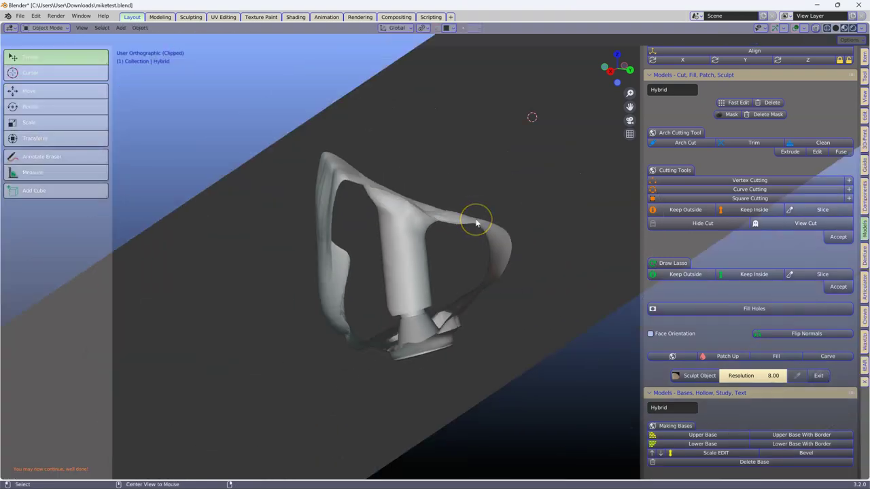
key(alt+b)
middle_drag(476, 220, 354, 238)
- Add and accept a safety zone with thickness 1.4 mm around the CUTTER, and correct the thickness of the Hybrid
click(375, 251)
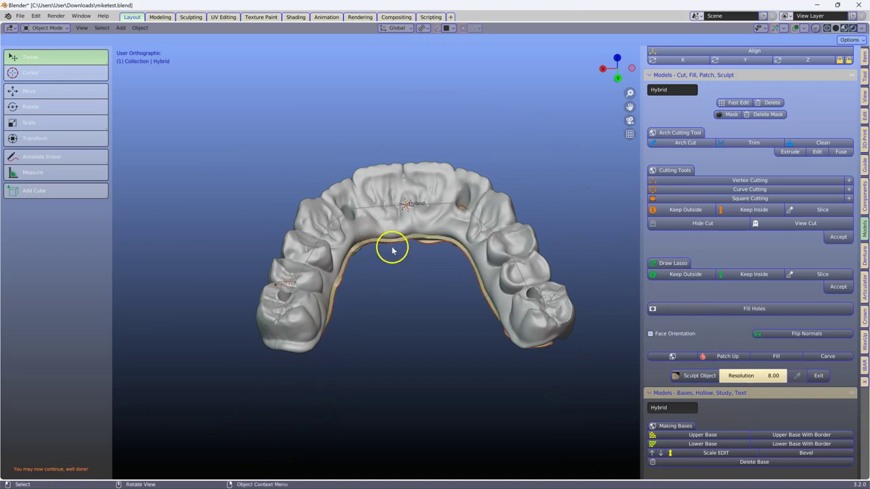
click(392, 250)
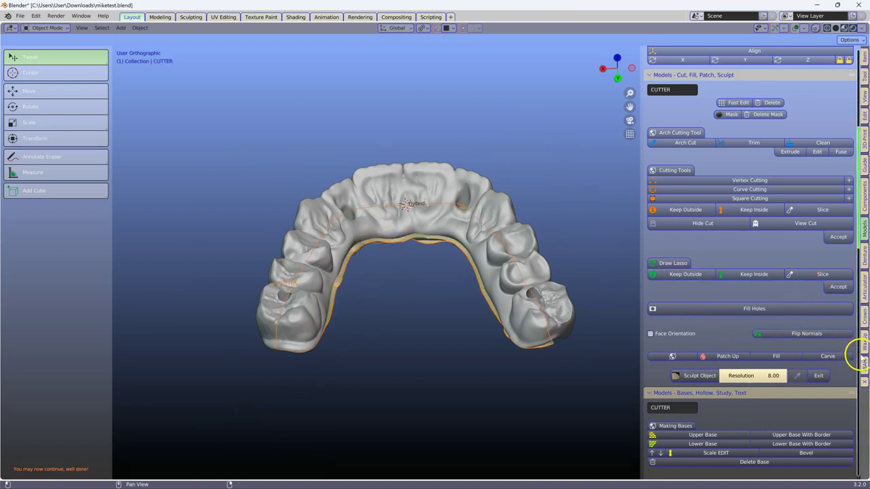
click(864, 365)
scroll(743, 334, down, 5)
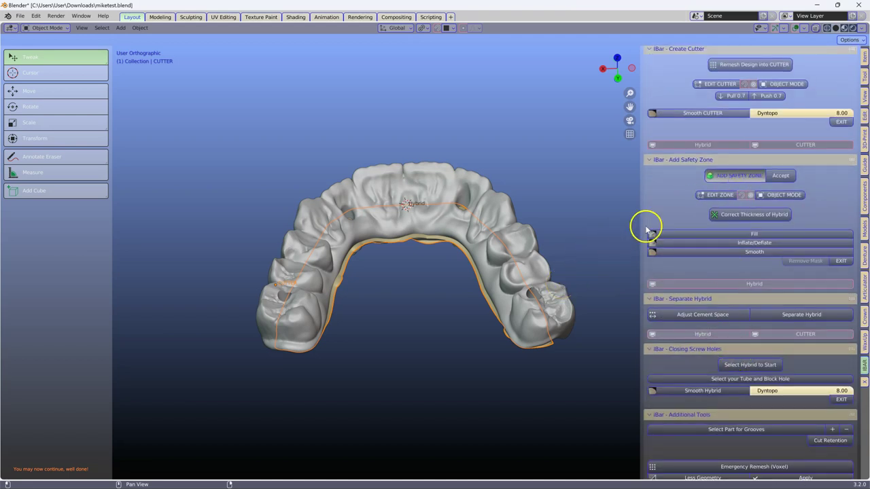
click(787, 178)
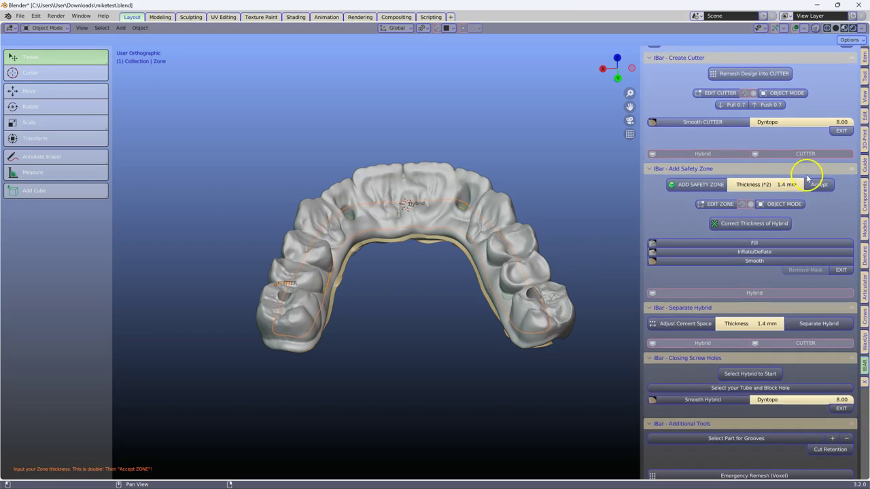
click(733, 219)
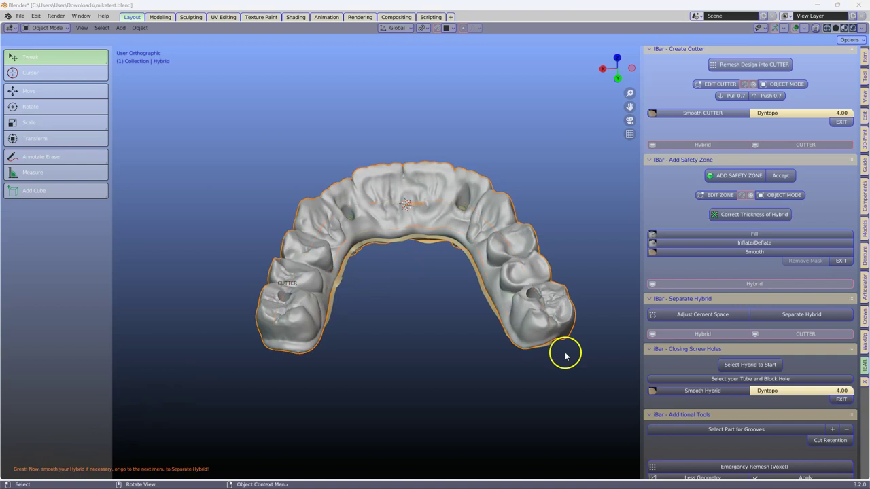
scroll(700, 367, down, 1)
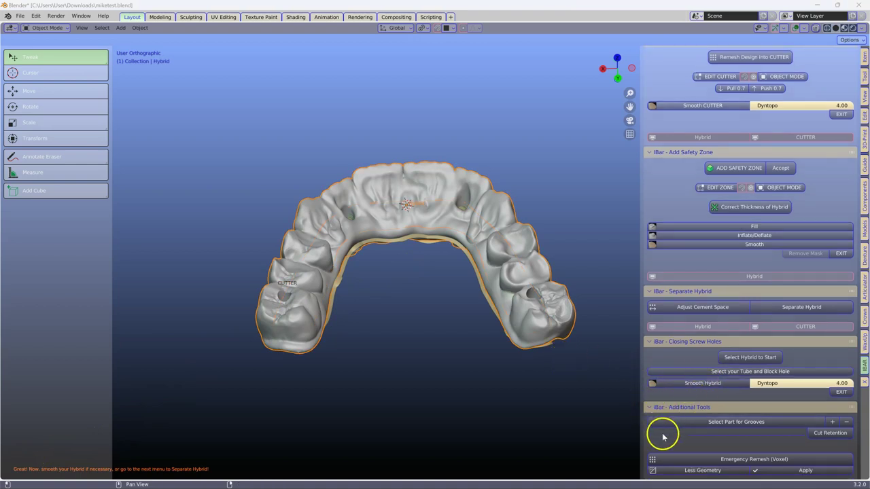
- Separate the Hybrid with a 0.1 mm cement space and hide the tooth part to inspect the bar
click(702, 310)
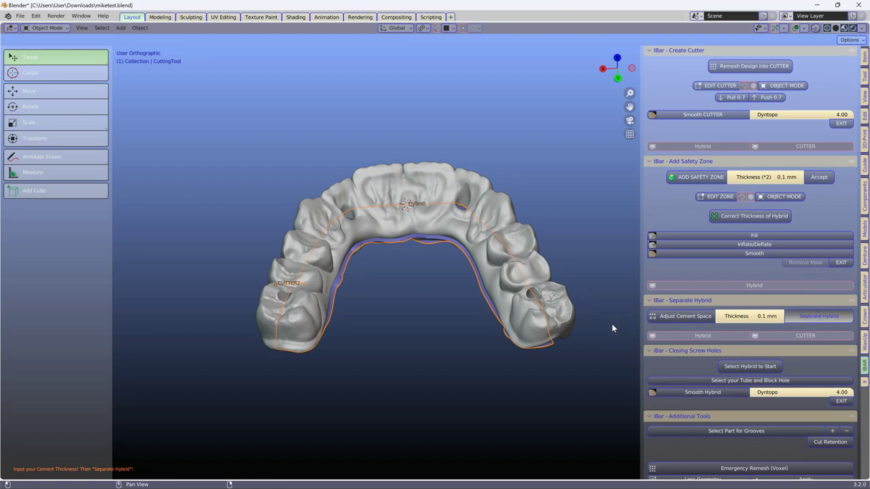
click(566, 246)
click(522, 248)
click(394, 180)
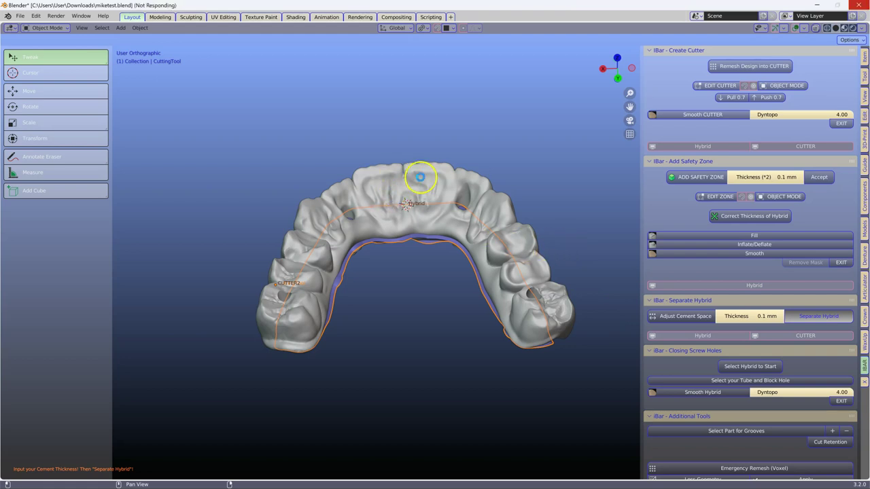
key(h)
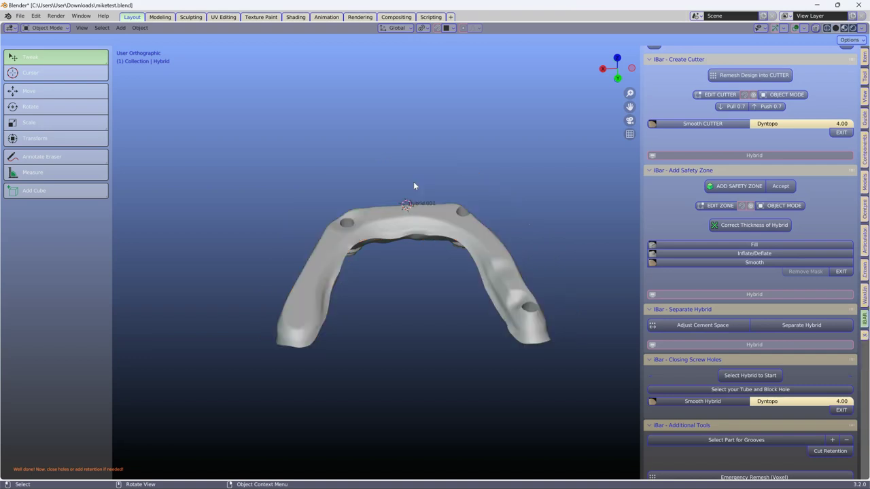
middle_drag(401, 231, 372, 246)
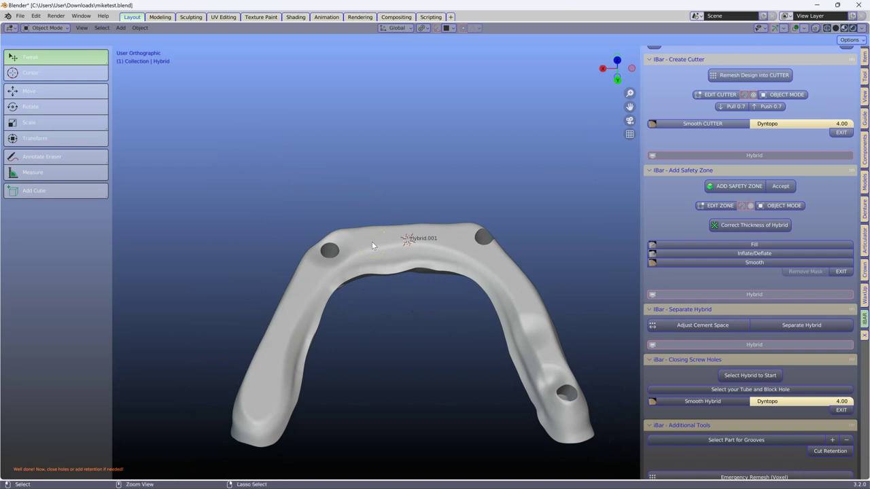
- Undo the Hybrid's separation and thickness correction, and hide the CUTTER
key(ctrl+z)
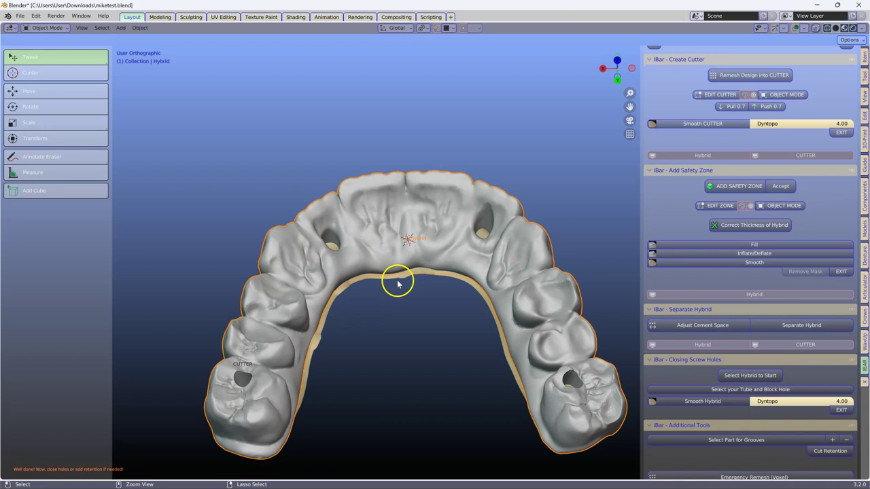
click(404, 262)
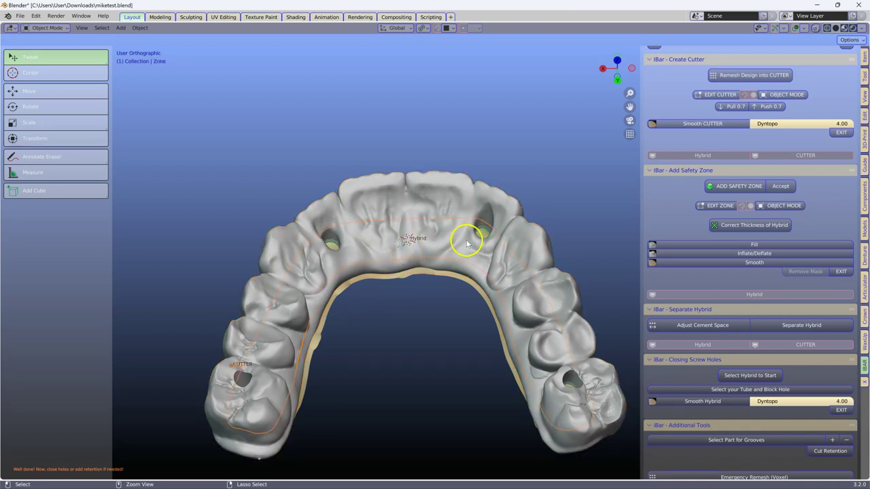
click(353, 301)
click(373, 284)
middle_drag(281, 333, 279, 249)
click(346, 298)
click(332, 258)
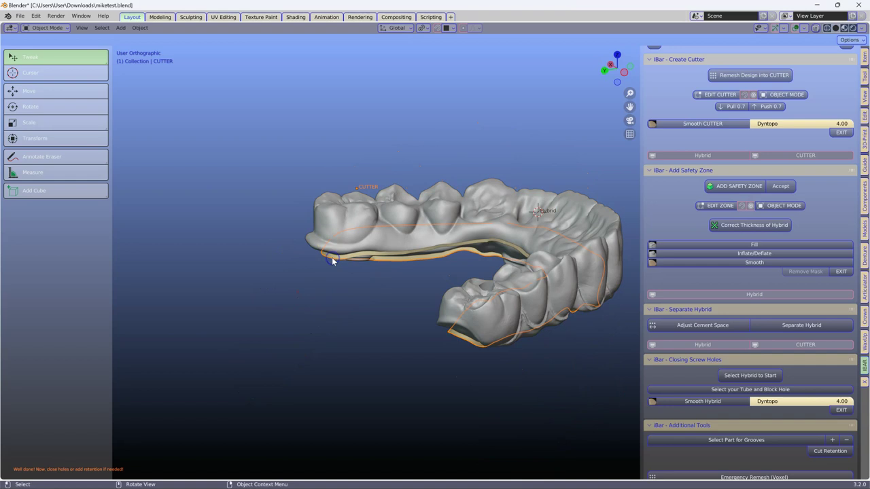
key(h)
- Clip the view around the screw-channel section at the rear molar and select the clipped Hybrid
middle_drag(340, 237, 341, 224)
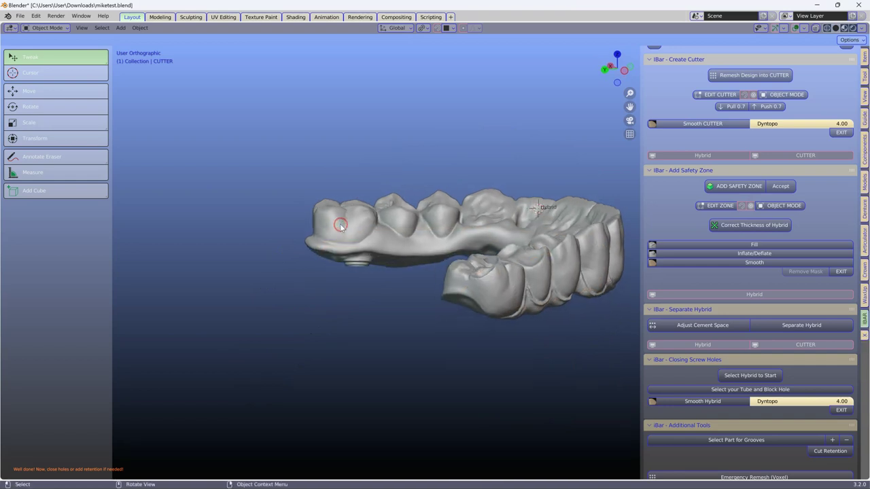
key(alt+b)
drag(338, 159, 383, 306)
middle_drag(344, 255, 429, 241)
scroll(283, 279, up, 2)
middle_drag(283, 279, 491, 292)
scroll(402, 290, up, 3)
middle_drag(402, 290, 405, 301)
scroll(404, 300, down, 1)
click(404, 300)
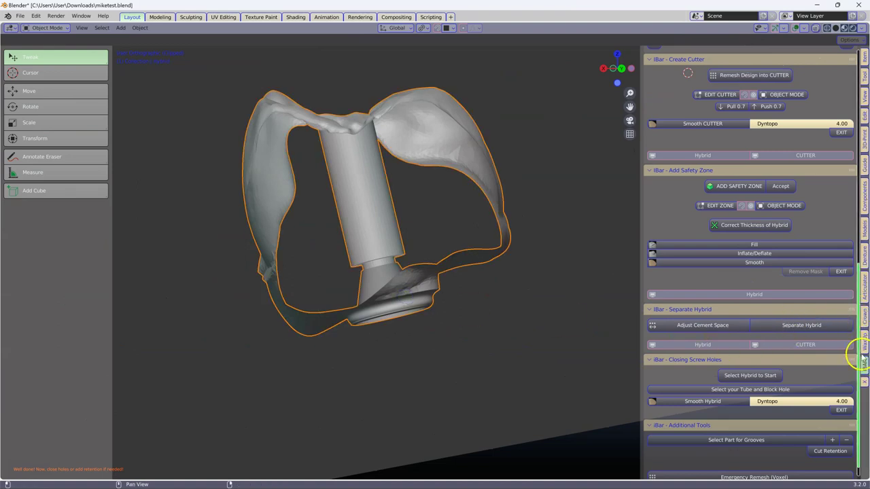
- Enter sculpting on the Hybrid and lasso-mask the rear molar's screw seat and the base around it
click(864, 231)
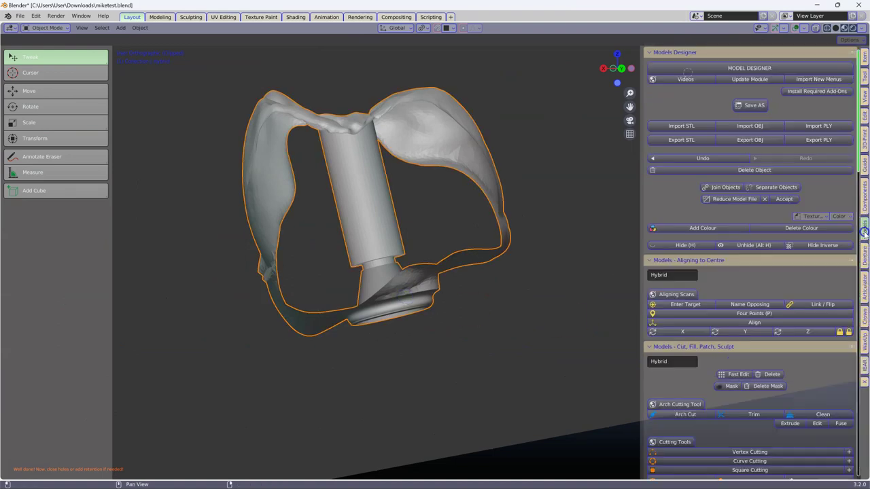
scroll(697, 359, up, 3)
scroll(693, 345, down, 1)
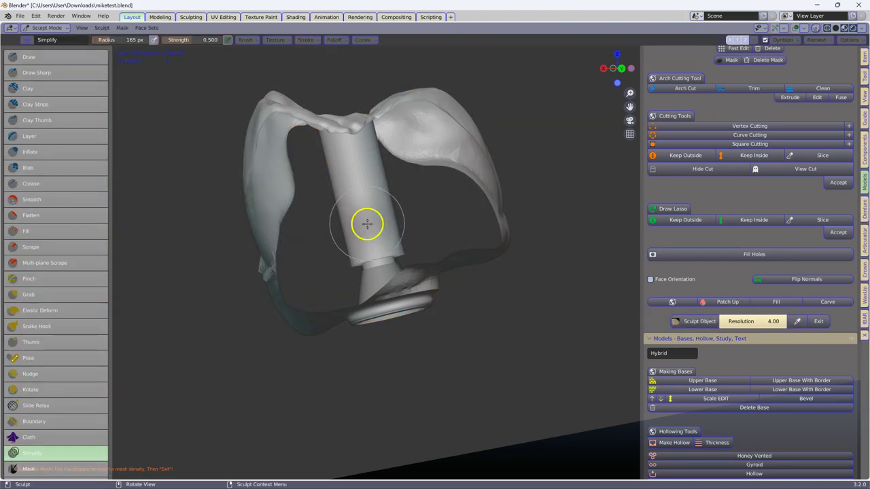
scroll(27, 377, down, 3)
scroll(28, 379, down, 5)
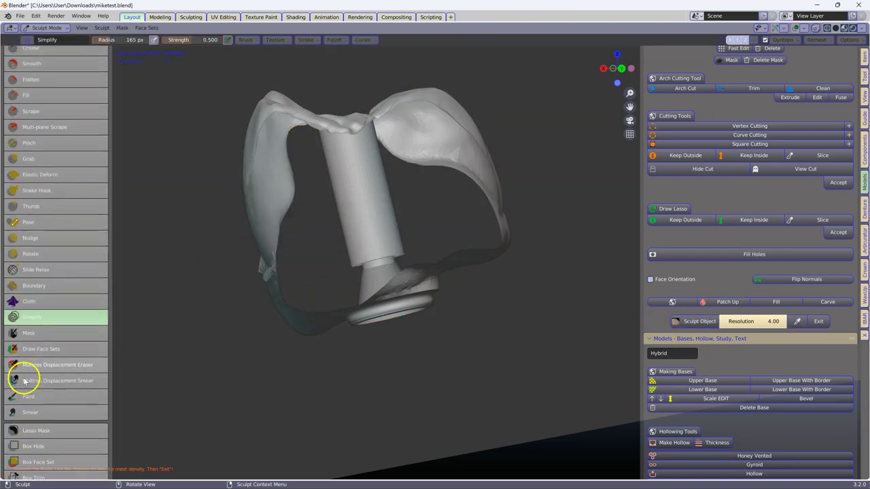
click(38, 370)
mouse_move(441, 322)
mouse_down()
mouse_move(454, 312)
mouse_move(445, 282)
mouse_move(417, 250)
mouse_move(332, 267)
mouse_move(384, 364)
mouse_up()
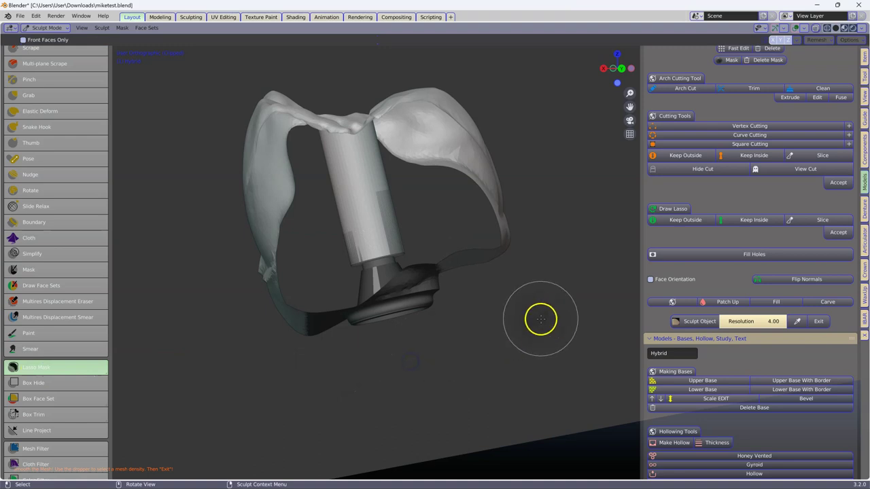
- Extend the lasso mask over the remaining base beside the rear molar's screw seat and check its coverage from several angles
scroll(398, 322, up, 5)
scroll(398, 333, down, 4)
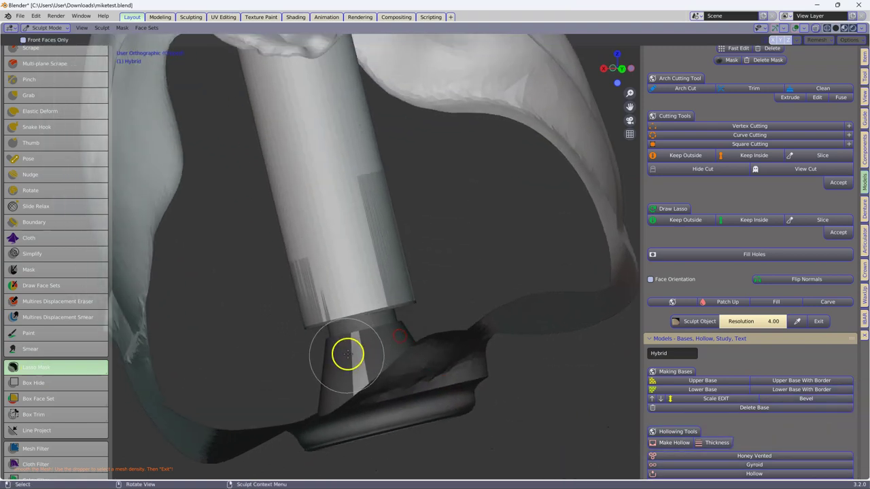
scroll(369, 359, down, 4)
mouse_move(488, 370)
mouse_down()
mouse_move(442, 287)
mouse_move(374, 288)
mouse_move(305, 401)
mouse_move(467, 414)
mouse_move(476, 401)
mouse_up()
scroll(398, 373, up, 8)
scroll(385, 326, down, 8)
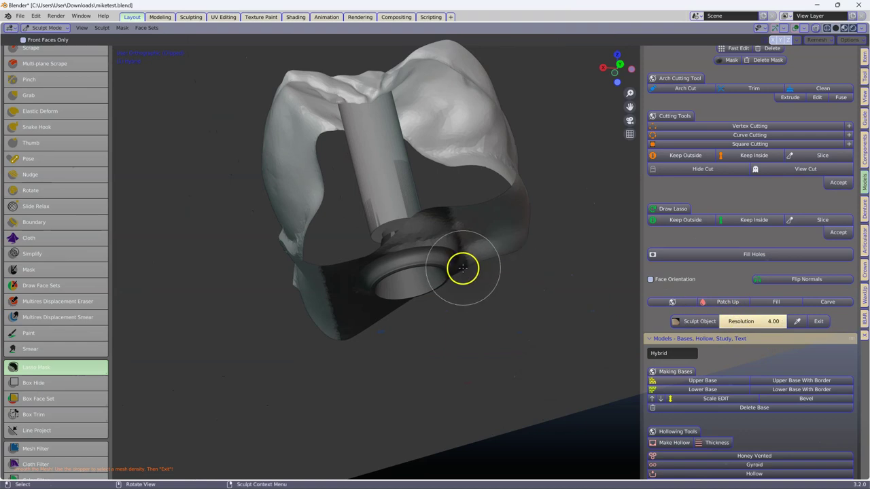
middle_drag(460, 266, 460, 283)
middle_drag(398, 363, 373, 297)
scroll(360, 350, up, 3)
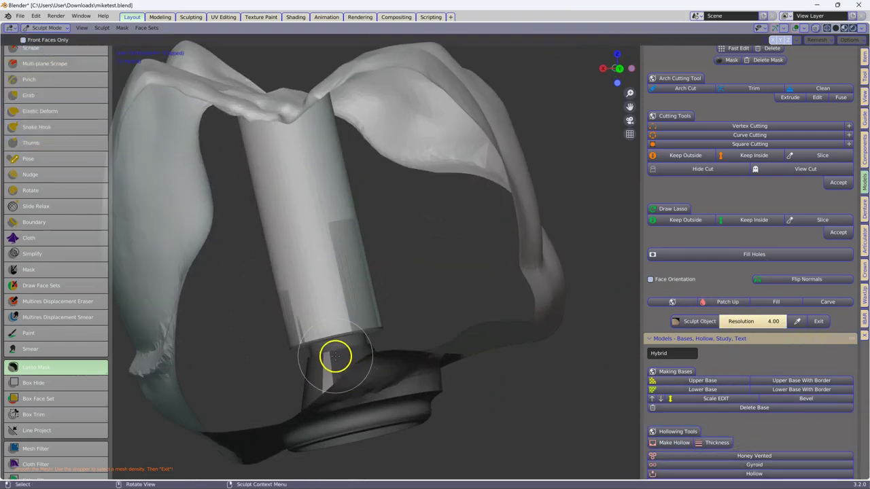
middle_drag(328, 373, 324, 351)
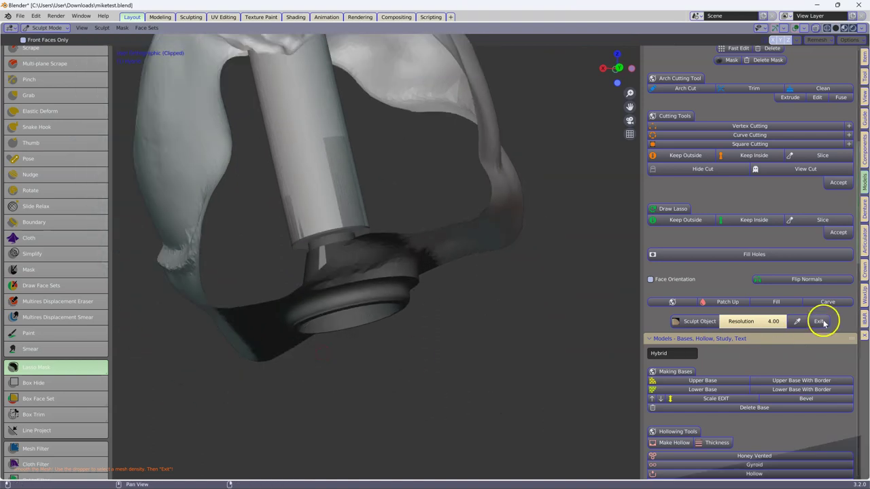
- Leave sculpting to check the clipped Hybrid's face orientation, then resume sculpting with the orientation overlay off
click(651, 279)
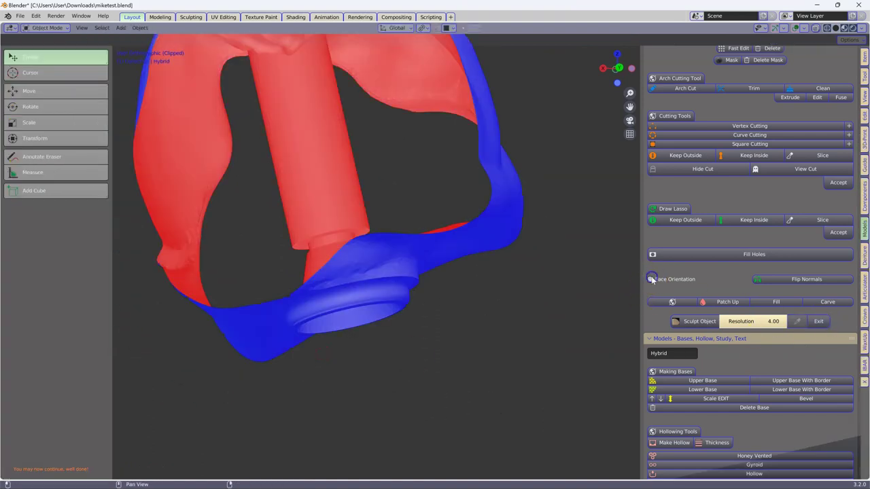
mouse_move(414, 275)
middle_down()
mouse_move(407, 282)
mouse_move(414, 309)
mouse_move(407, 301)
mouse_move(452, 305)
mouse_move(456, 315)
middle_up()
click(693, 322)
click(650, 279)
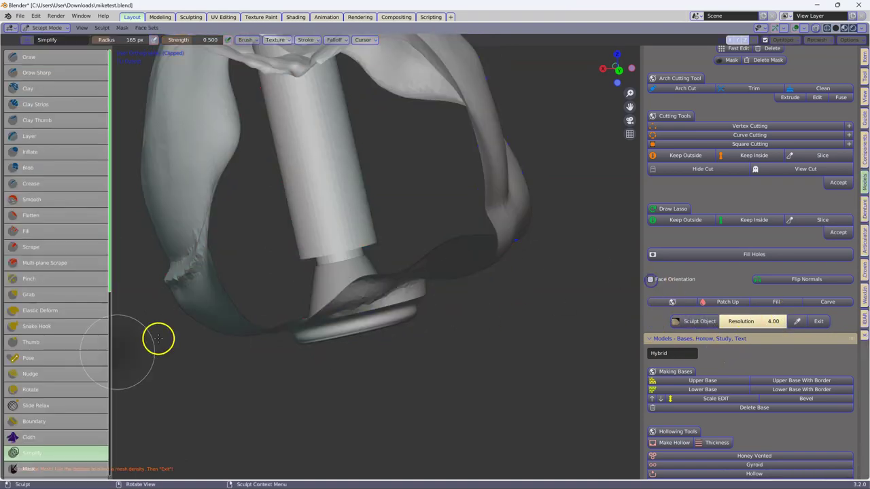
- Lasso-mask the rear molar's screw seat and the surrounding base again in the clipped section
scroll(39, 411, down, 8)
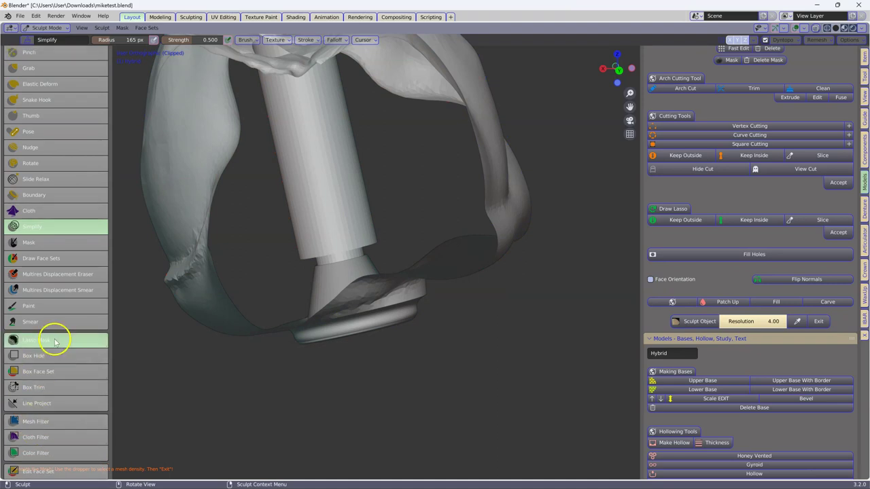
click(55, 340)
mouse_move(409, 276)
middle_down()
mouse_move(435, 324)
mouse_move(423, 299)
middle_up()
mouse_move(422, 276)
mouse_down()
mouse_move(351, 181)
mouse_move(330, 317)
mouse_move(403, 319)
mouse_up()
middle_drag(596, 285, 517, 299)
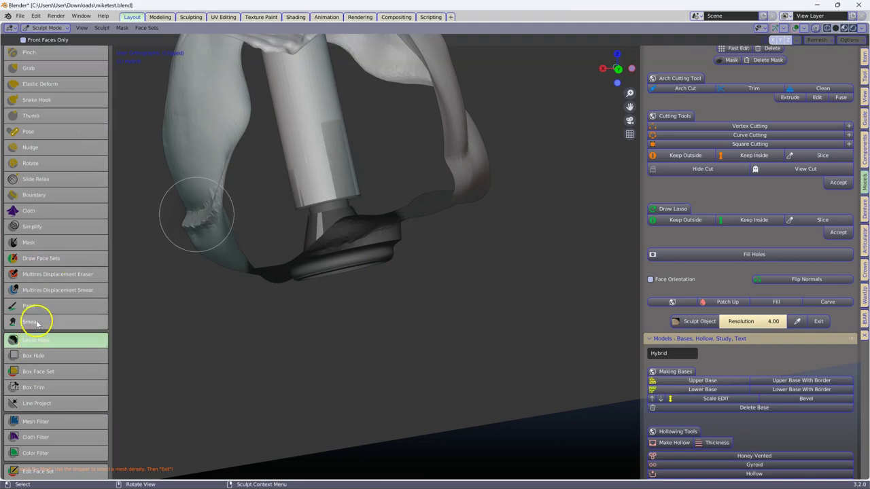
- Set the sculpting resolution to 8 and clean the jagged rim of the molar's screw-channel opening with the Simplify brush
click(34, 226)
middle_drag(333, 219, 298, 293)
scroll(299, 293, up, 4)
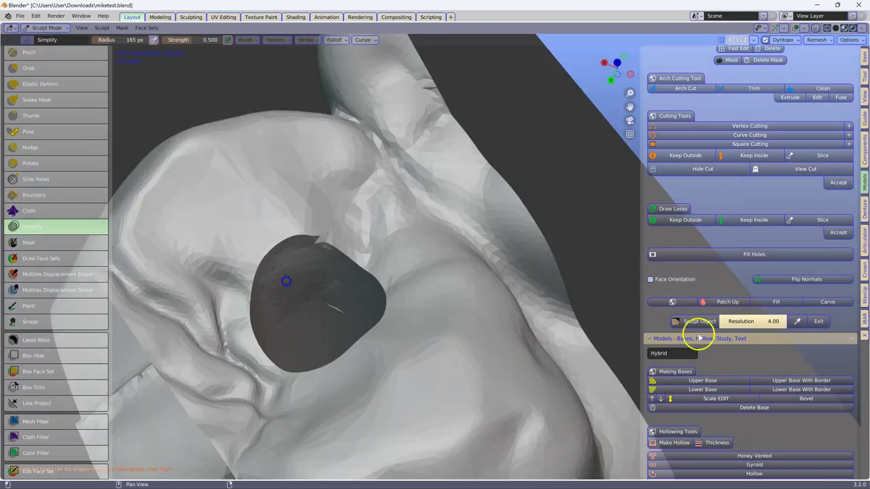
click(753, 322)
text(8)
key(Return)
drag(318, 242, 307, 269)
middle_drag(307, 269, 202, 282)
- Accept a safety zone thickness of 1.4 mm and correct the thickness of the Hybrid
middle_drag(214, 188, 643, 338)
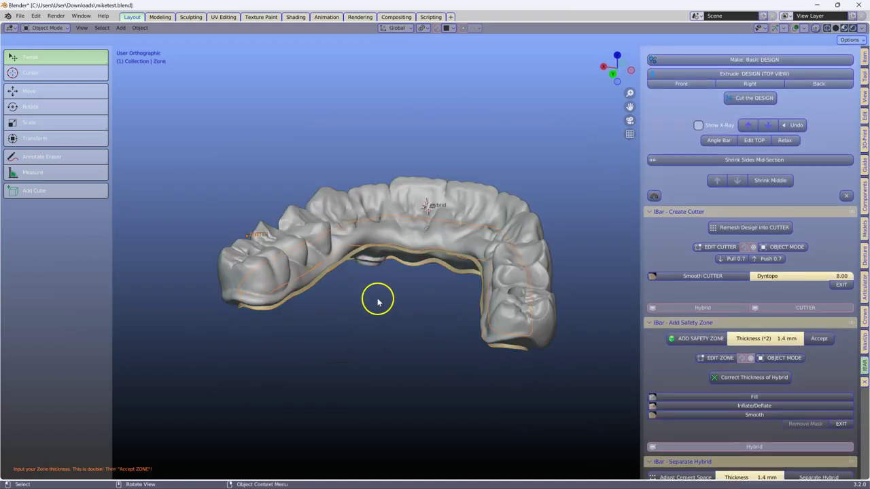
click(819, 339)
click(753, 370)
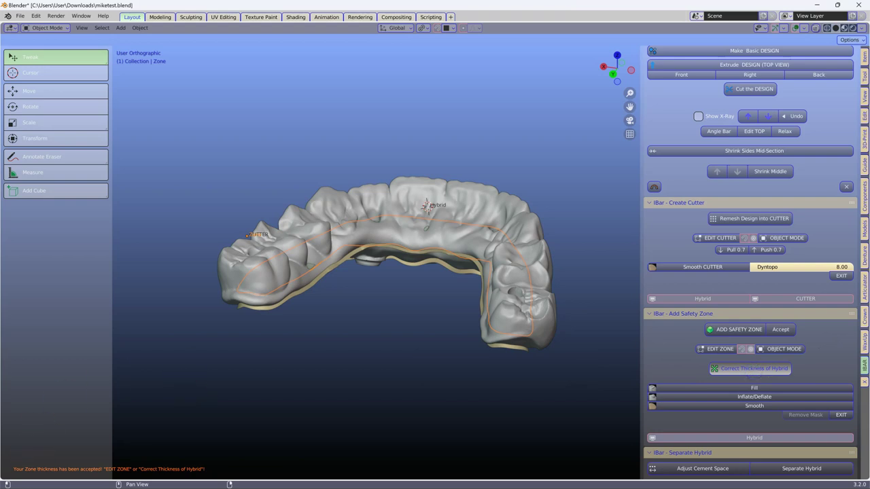
- Adjust the cement space to 0.1 mm, separate the Hybrid and hide its tooth part
click(700, 416)
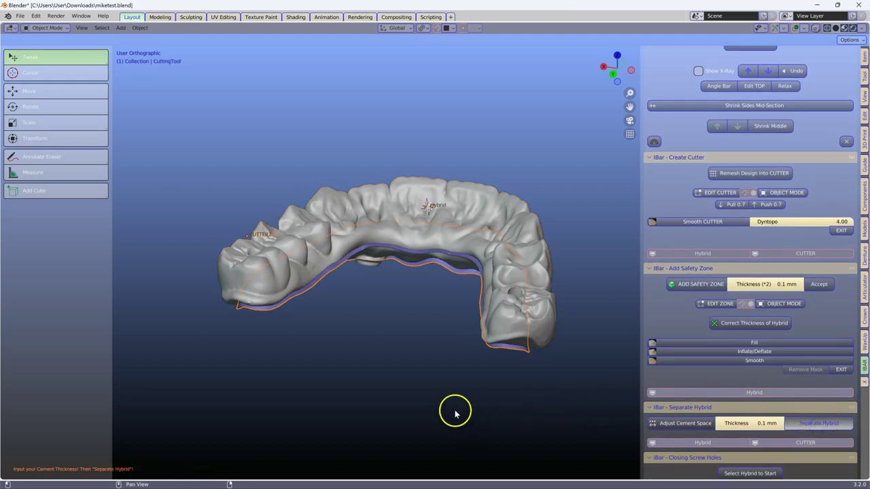
click(385, 218)
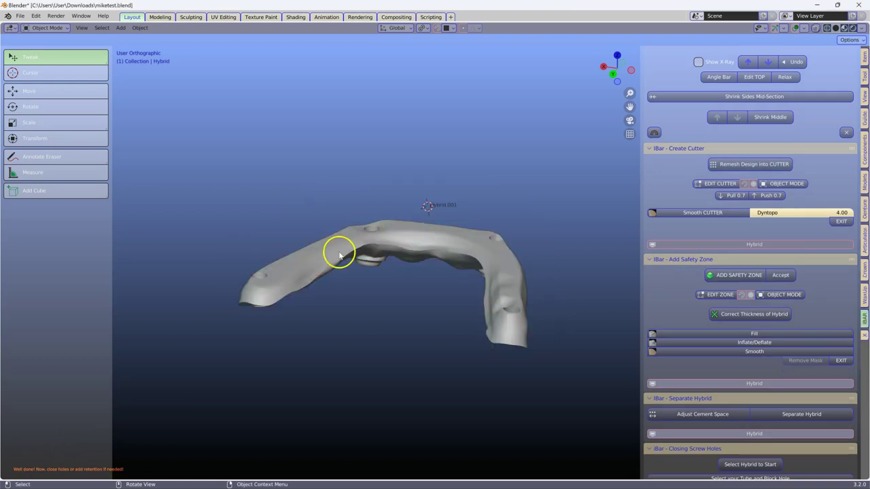
- Examine the separated bar, then the Hybrid's tooth part and its screw-channel openings from several angles
middle_drag(339, 254, 297, 350)
scroll(297, 350, up, 5)
middle_drag(219, 340, 210, 281)
scroll(202, 276, up, 2)
scroll(301, 299, down, 7)
middle_drag(301, 299, 446, 338)
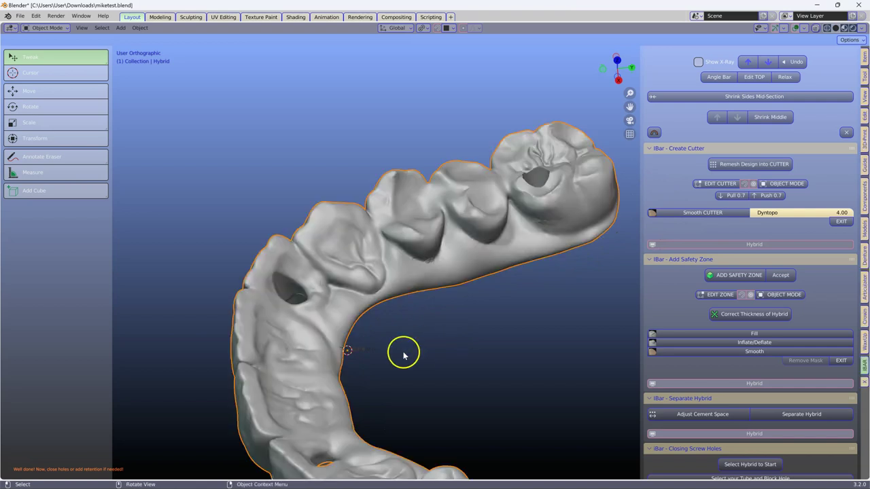
middle_drag(400, 356, 371, 321)
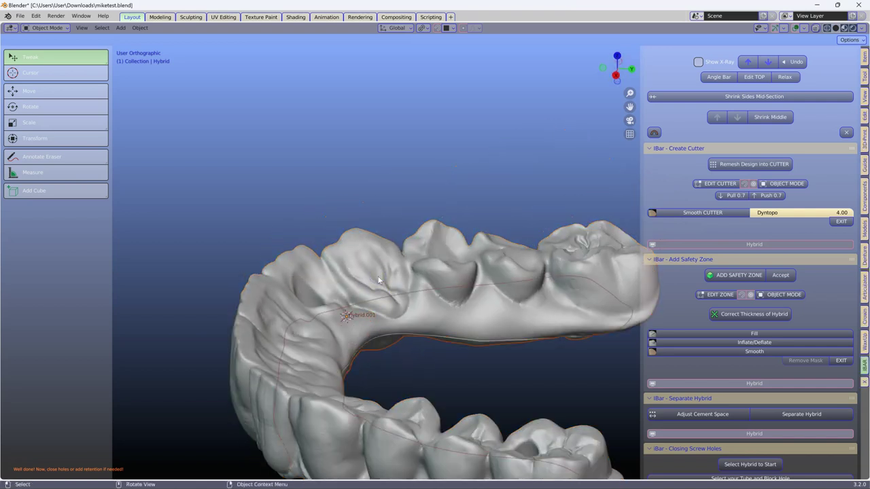
middle_drag(378, 277, 126, 409)
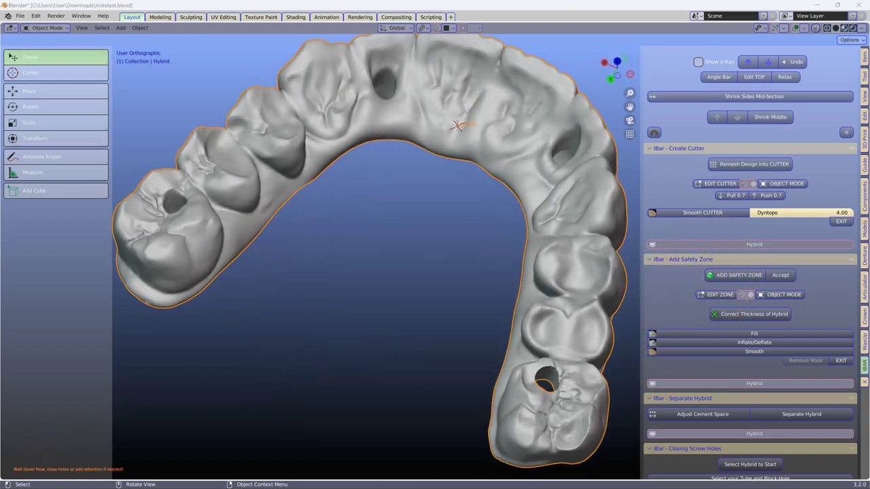